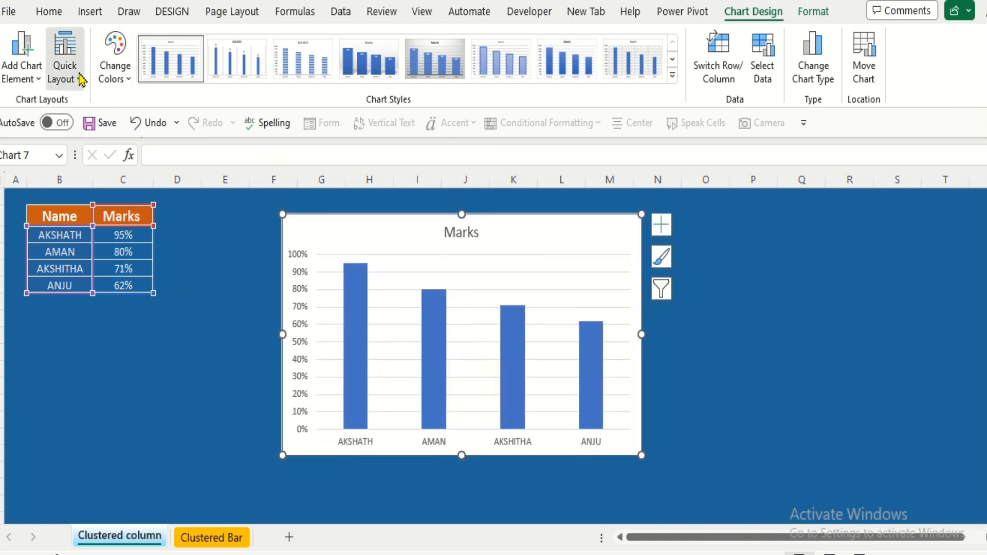
Apply the quick layout with both axis titles and a side legend to the Marks chart, and delete the legend
{"action": "left_click", "coordinate": [64, 66]}
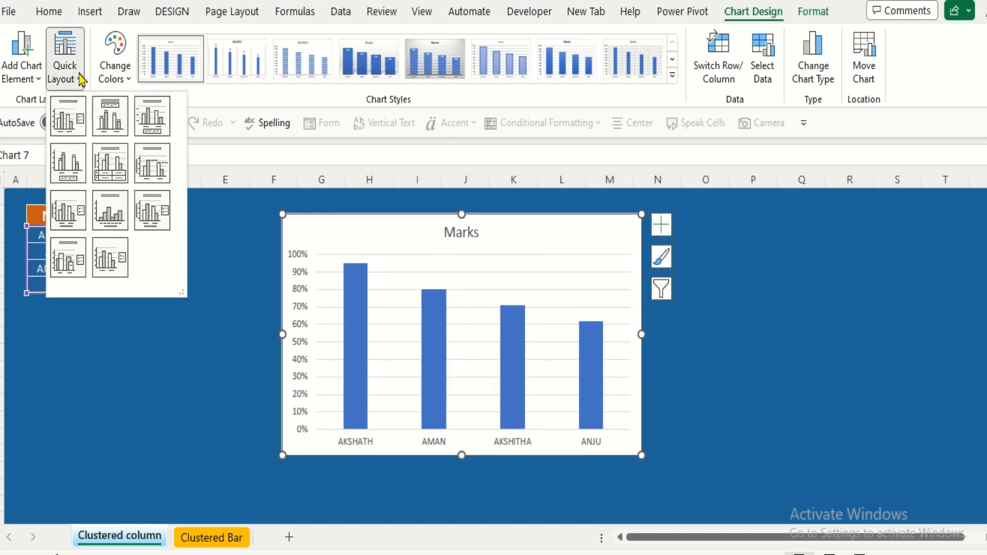
{"action": "left_click", "coordinate": [140, 205]}
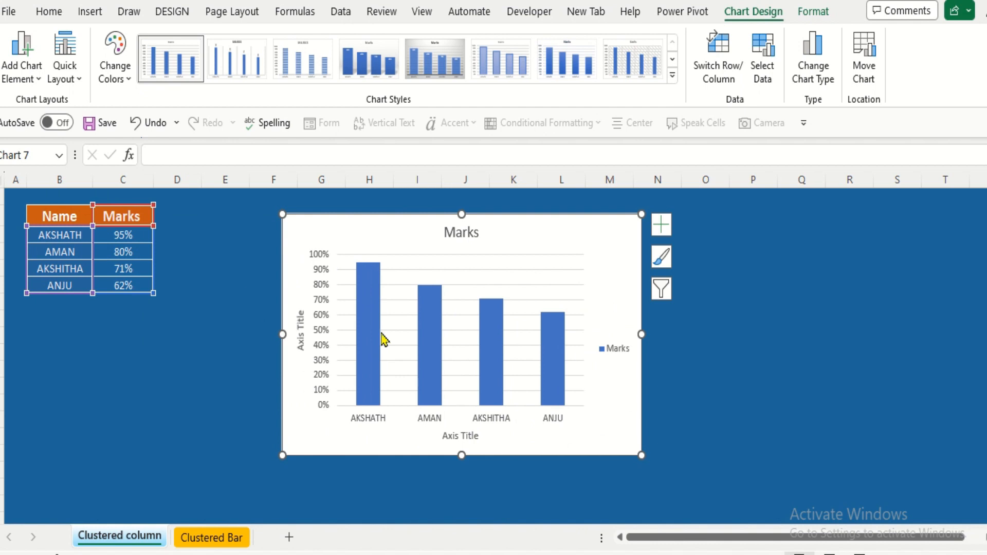
{"action": "left_click", "coordinate": [612, 350]}
{"action": "key", "text": "Delete"}
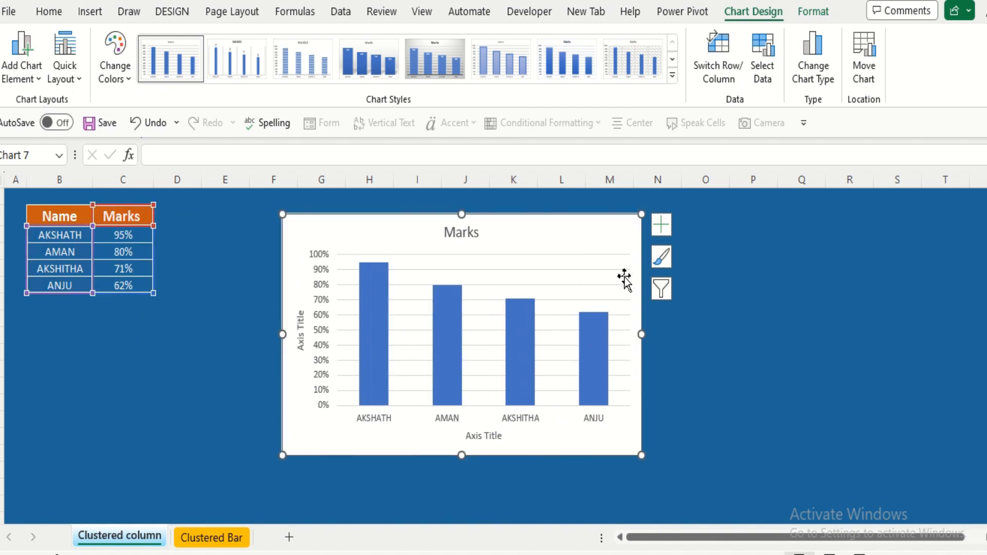
Remove the gridlines from the column chart
{"action": "left_click", "coordinate": [662, 225]}
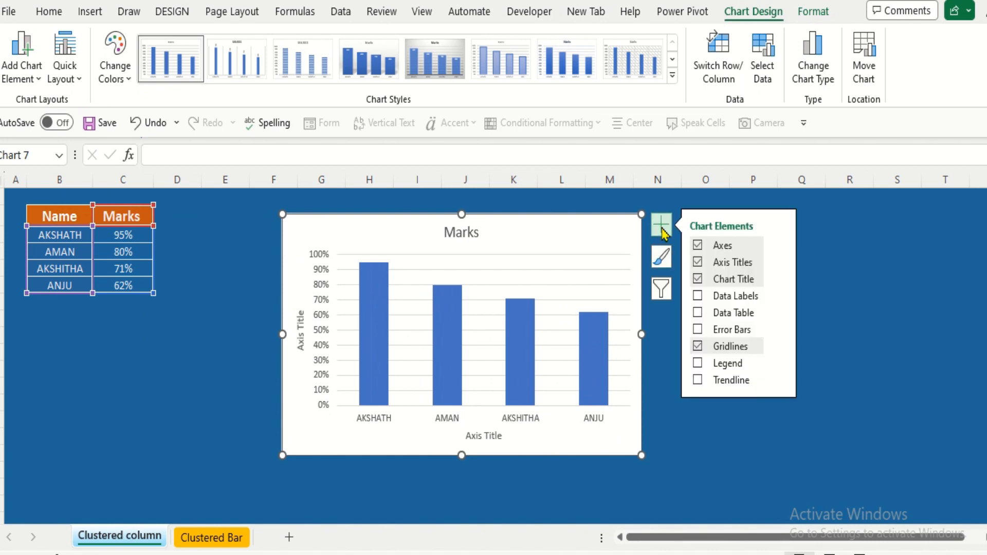
{"action": "left_click", "coordinate": [724, 347]}
{"action": "left_click", "coordinate": [667, 419]}
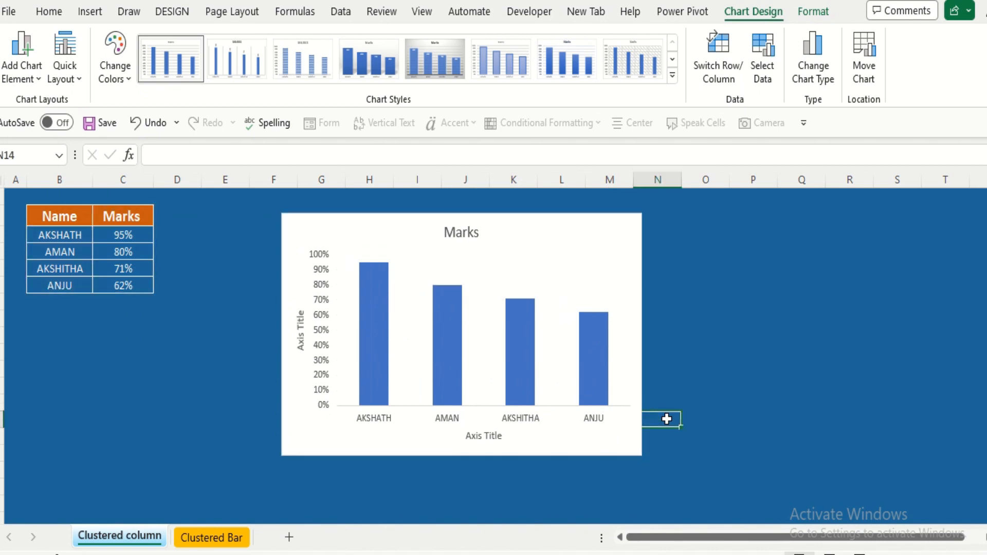
Change the vertical axis title to "Marks in %"
{"action": "left_click", "coordinate": [301, 331]}
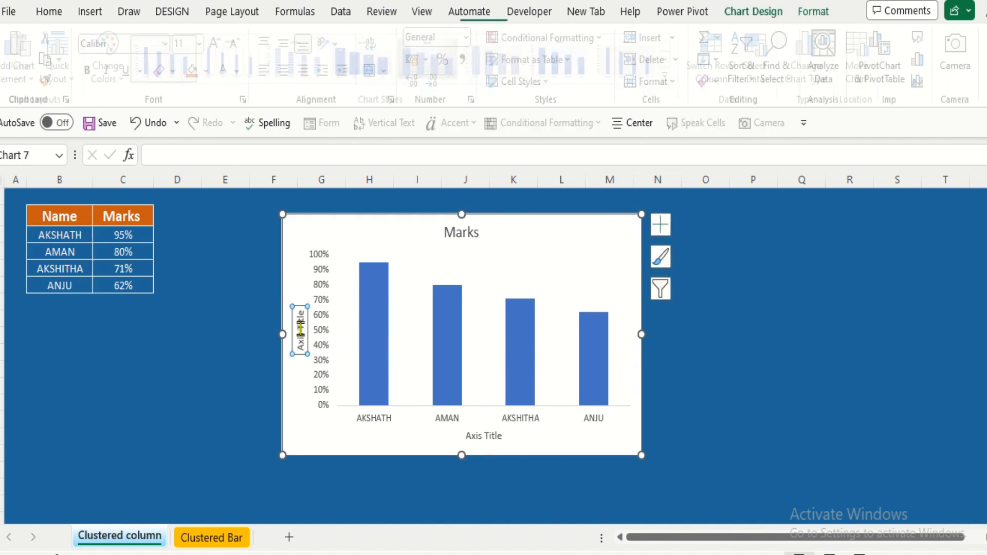
{"action": "double_click", "coordinate": [301, 332]}
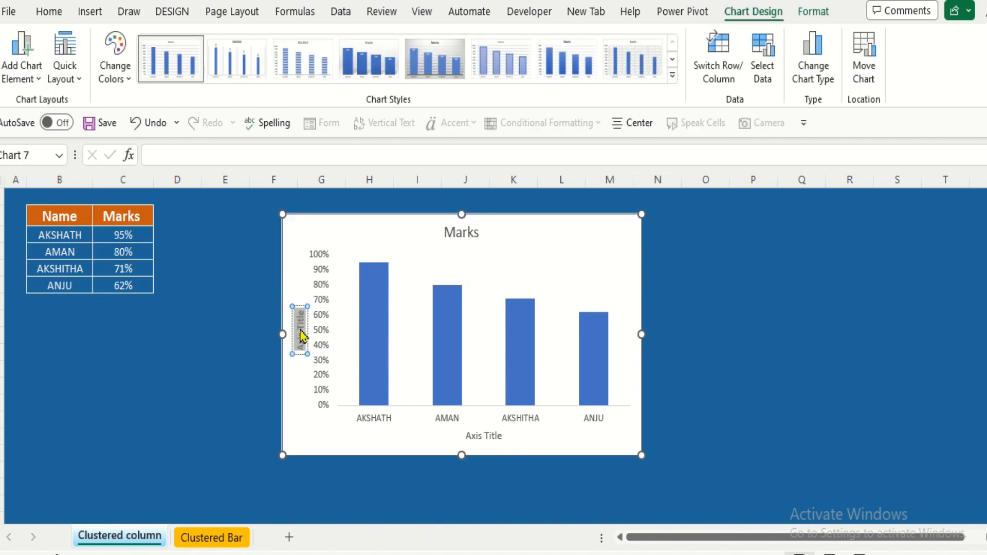
{"action": "type", "text": "Marks"}
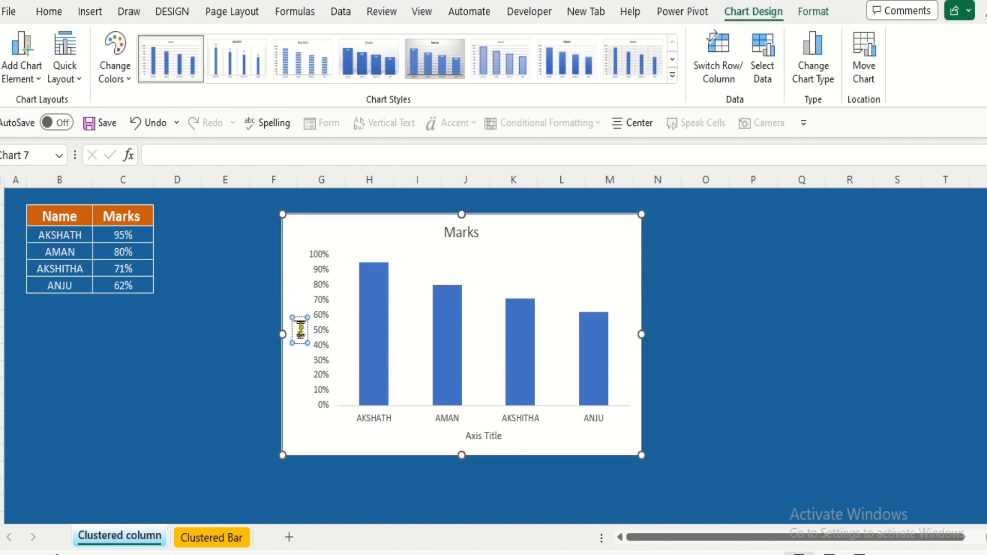
{"action": "type", "text": " in %"}
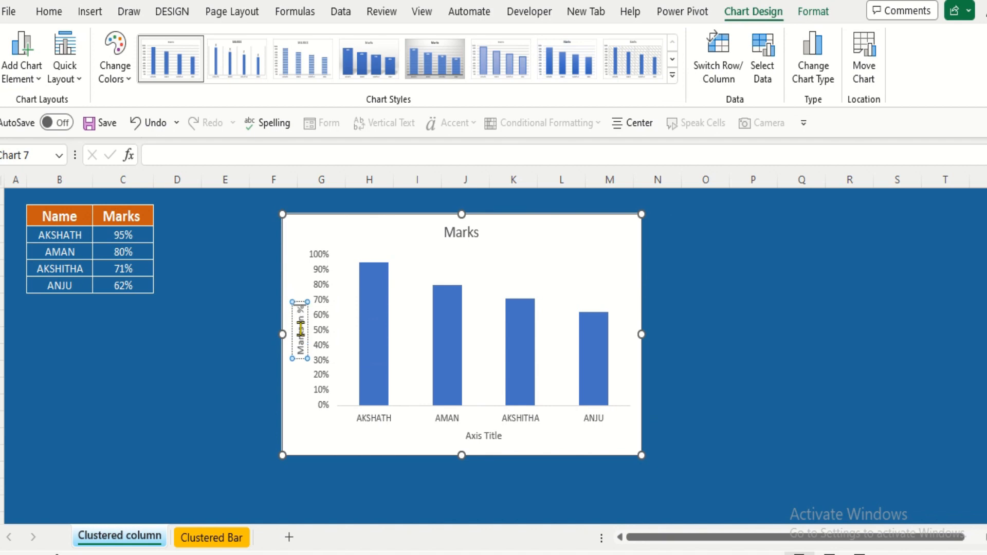
{"action": "left_click", "coordinate": [733, 305]}
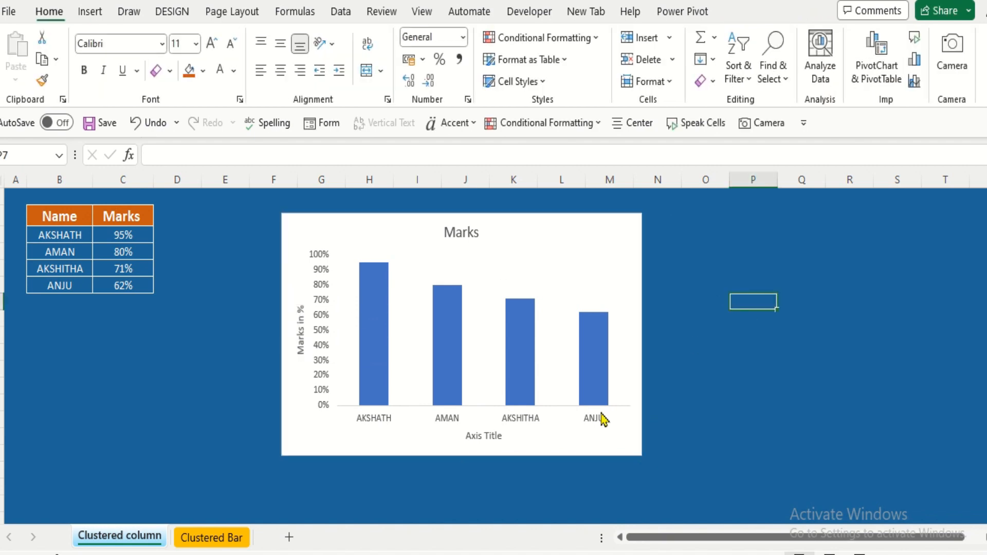
Change the horizontal axis title to "Associate Names"
{"action": "left_click", "coordinate": [478, 437]}
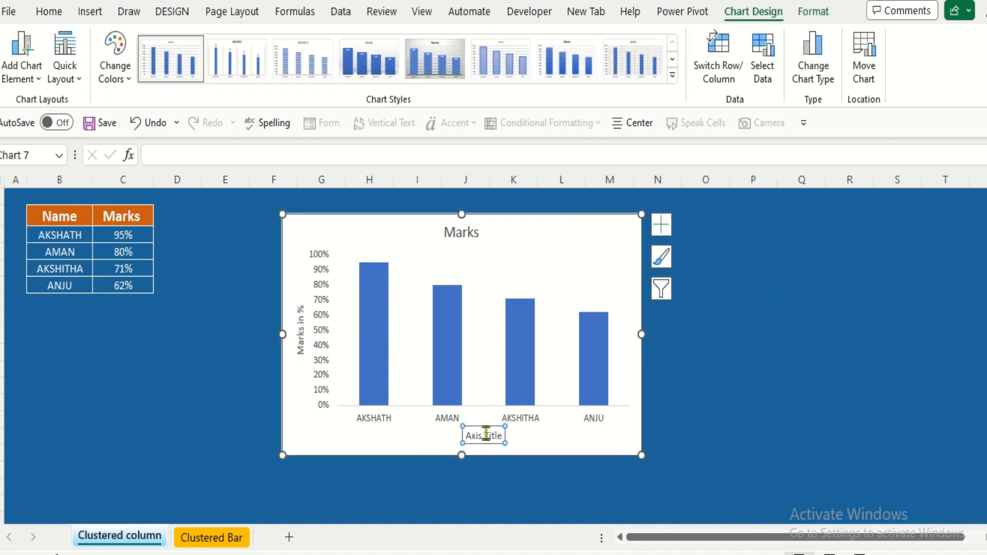
{"action": "left_click", "coordinate": [487, 435]}
{"action": "triple_click", "coordinate": [486, 436]}
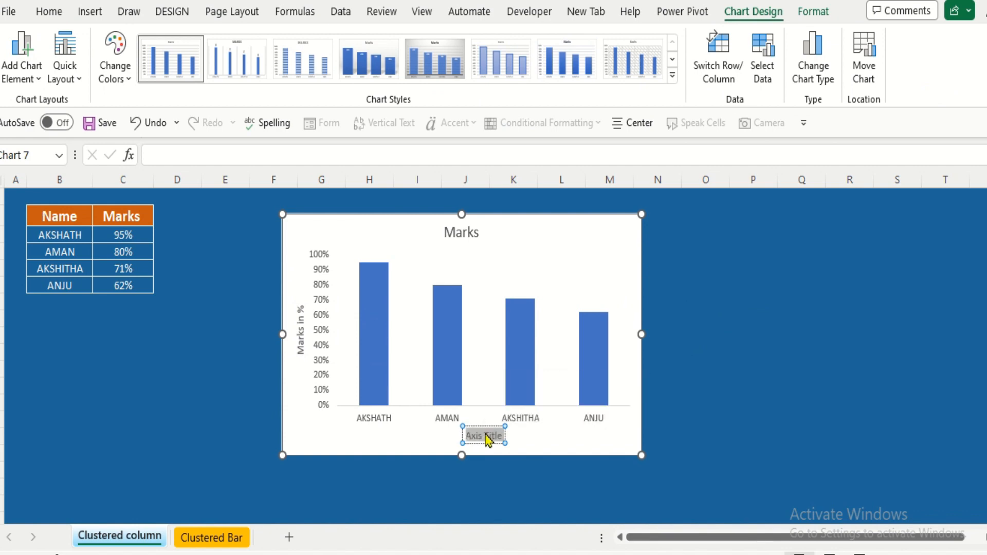
{"action": "type", "text": "Associ"}
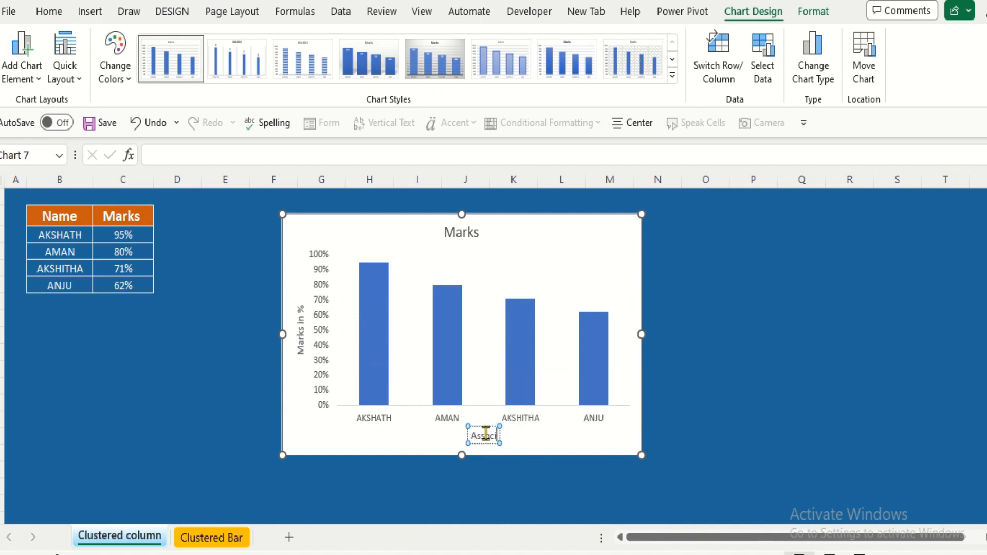
{"action": "type", "text": "ate Names"}
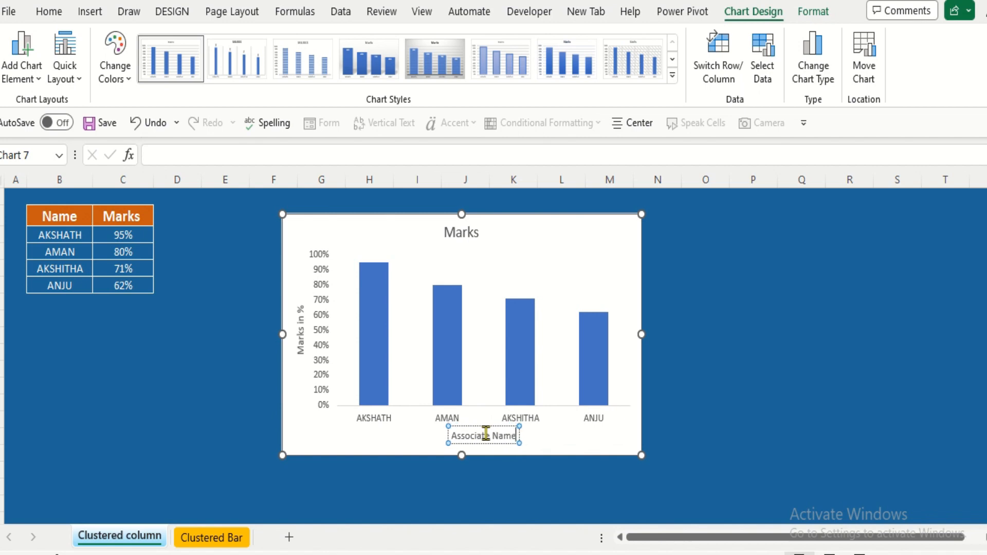
{"action": "left_click", "coordinate": [705, 412]}
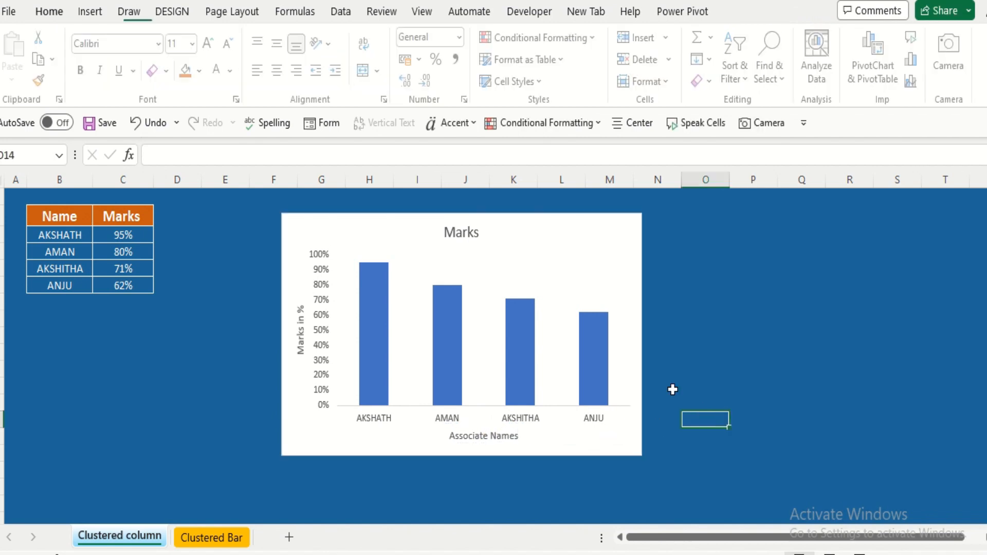
Format the chart title in bold black text at size 16
{"action": "left_click", "coordinate": [468, 244]}
{"action": "left_click", "coordinate": [462, 234]}
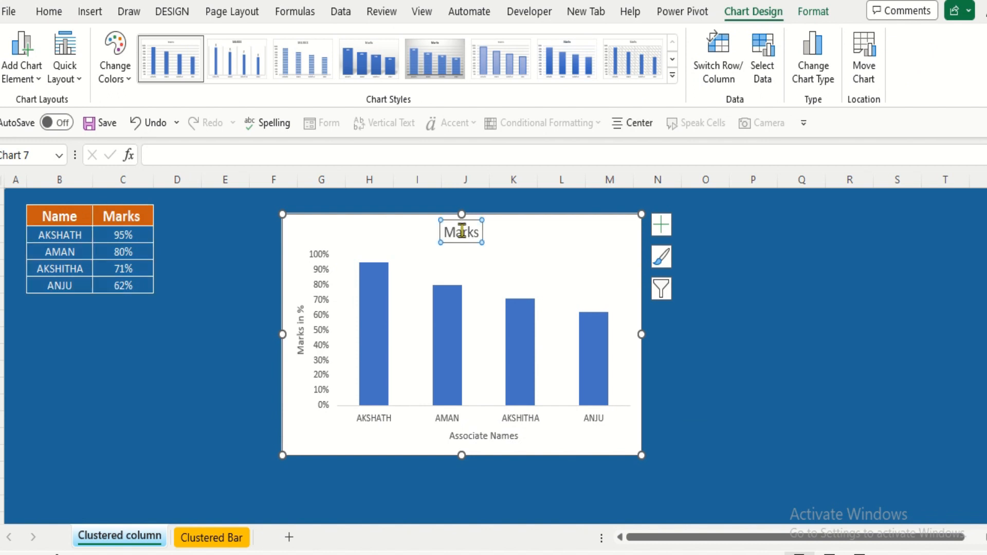
{"action": "left_click", "coordinate": [49, 13]}
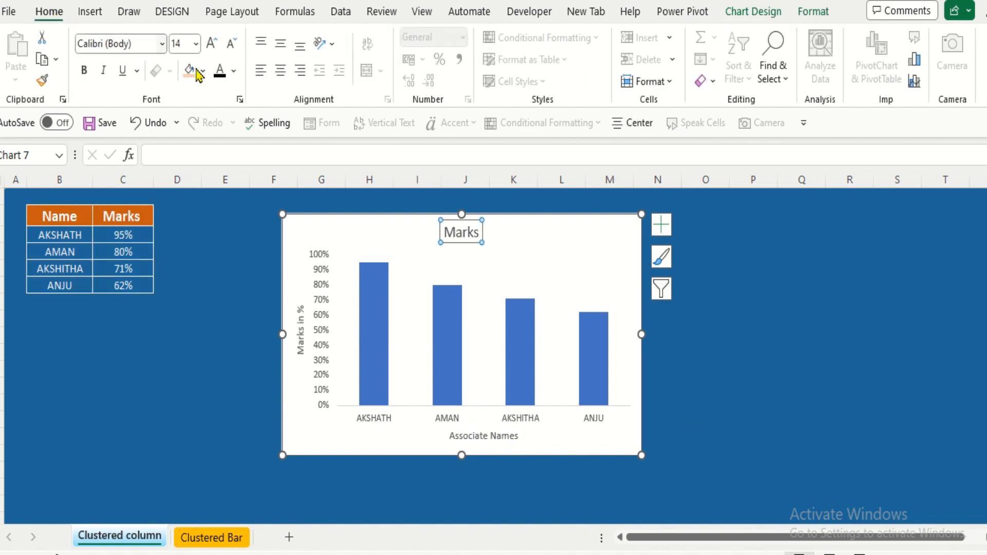
{"action": "left_click", "coordinate": [212, 44]}
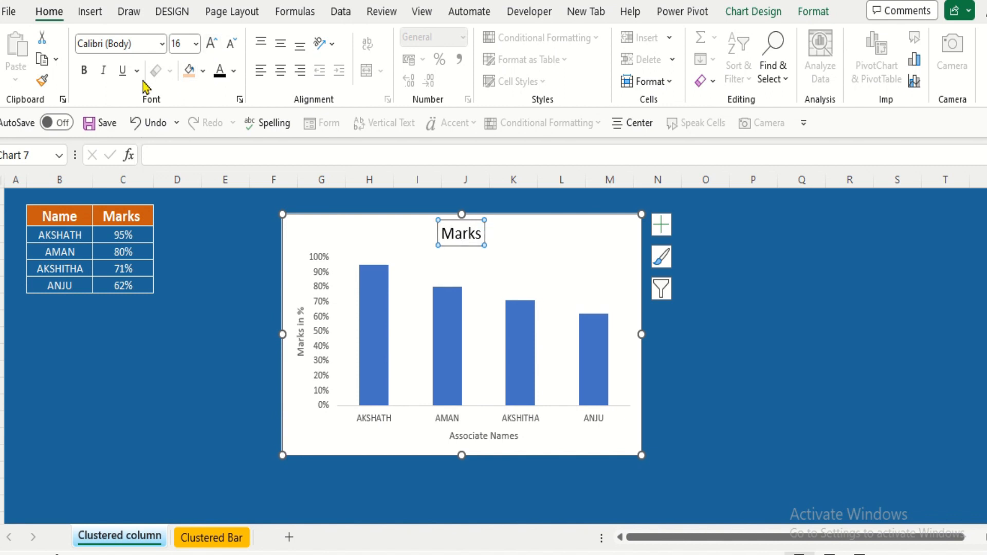
{"action": "left_click", "coordinate": [84, 69]}
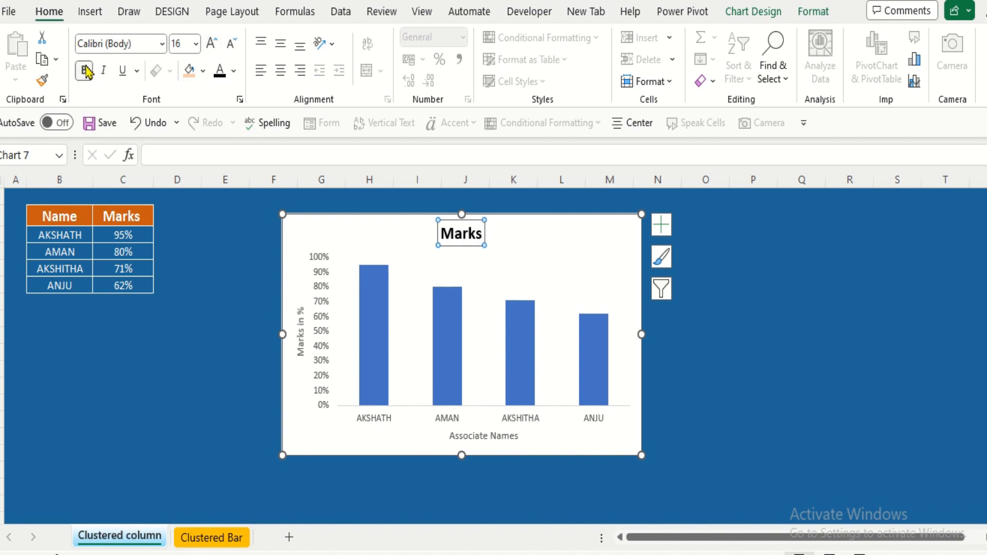
Extend the chart title to read "Marks Card"
{"action": "left_click", "coordinate": [482, 237]}
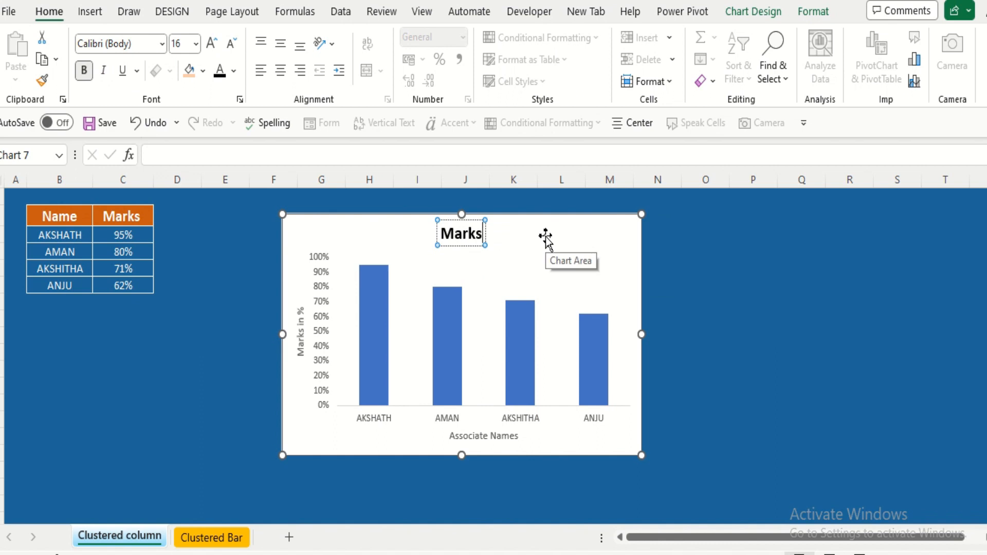
{"action": "type", "text": "Card"}
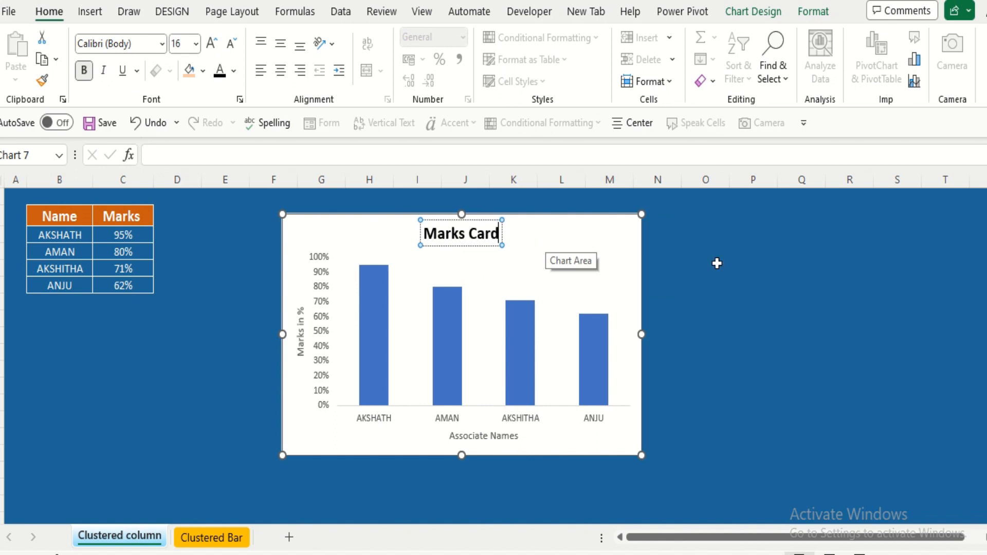
{"action": "left_click", "coordinate": [741, 283]}
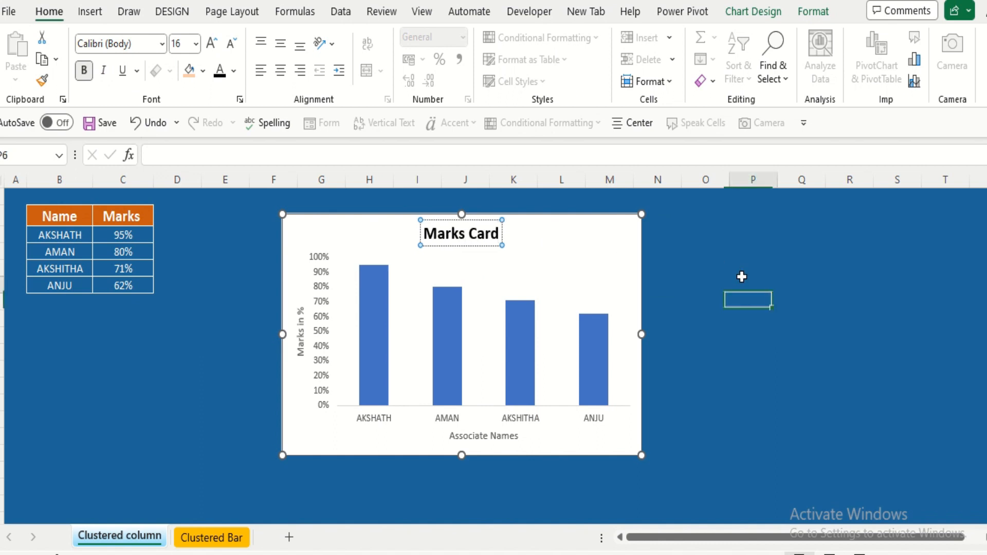
Format the vertical axis percentage labels in bold black text at size 10
{"action": "left_click", "coordinate": [324, 287]}
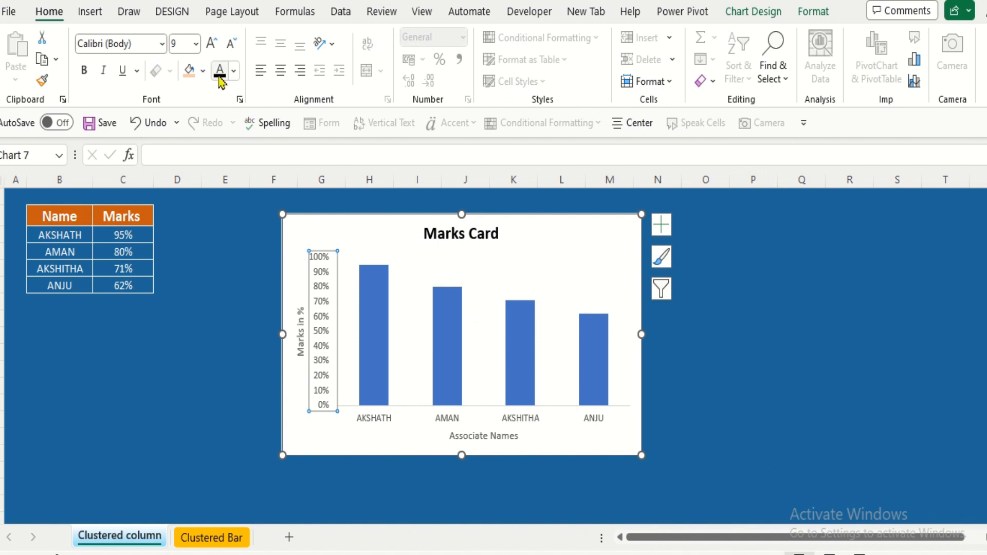
{"action": "left_click", "coordinate": [213, 45]}
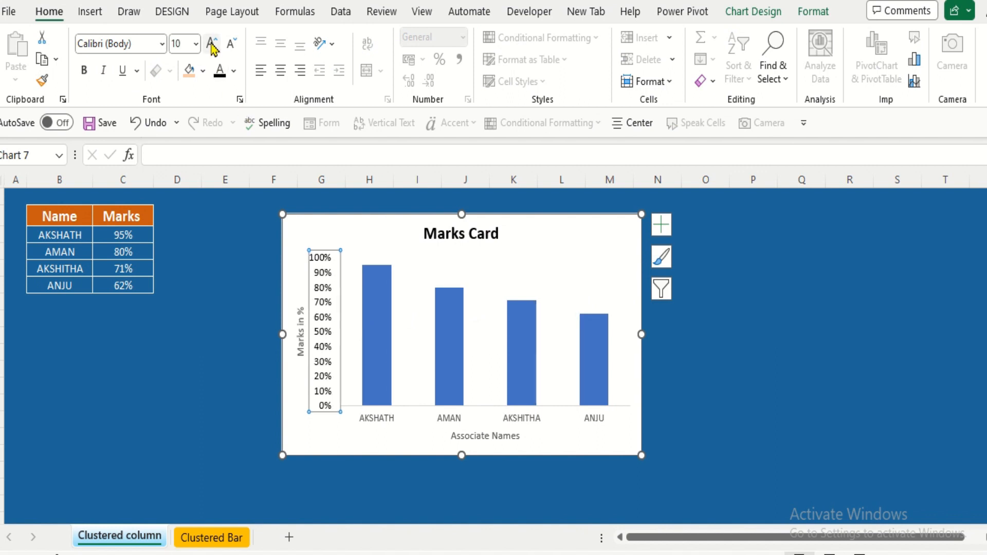
{"action": "left_click", "coordinate": [84, 71]}
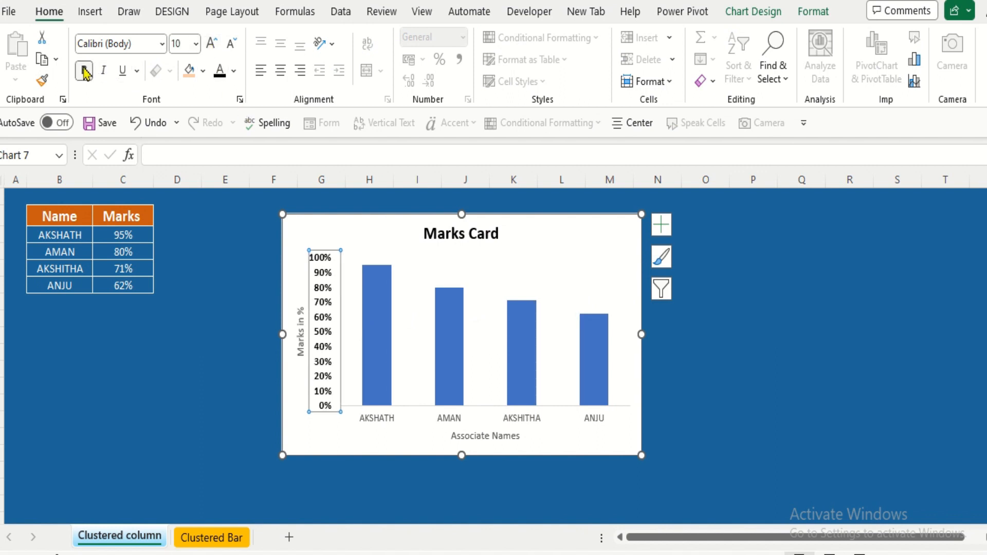
Format the "Marks in %" axis title in bold black text at size 11
{"action": "left_click", "coordinate": [301, 336]}
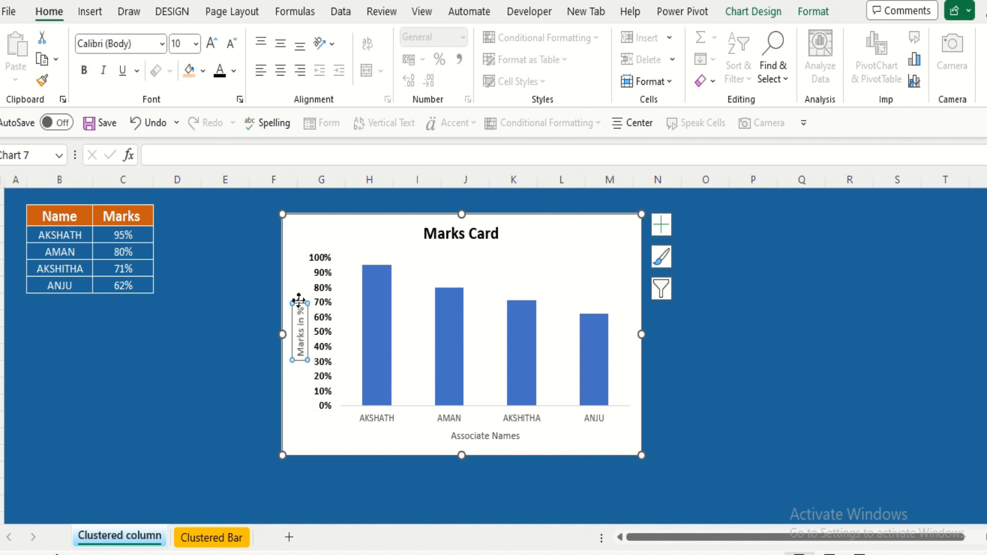
{"action": "left_click", "coordinate": [84, 72]}
{"action": "left_click", "coordinate": [215, 44]}
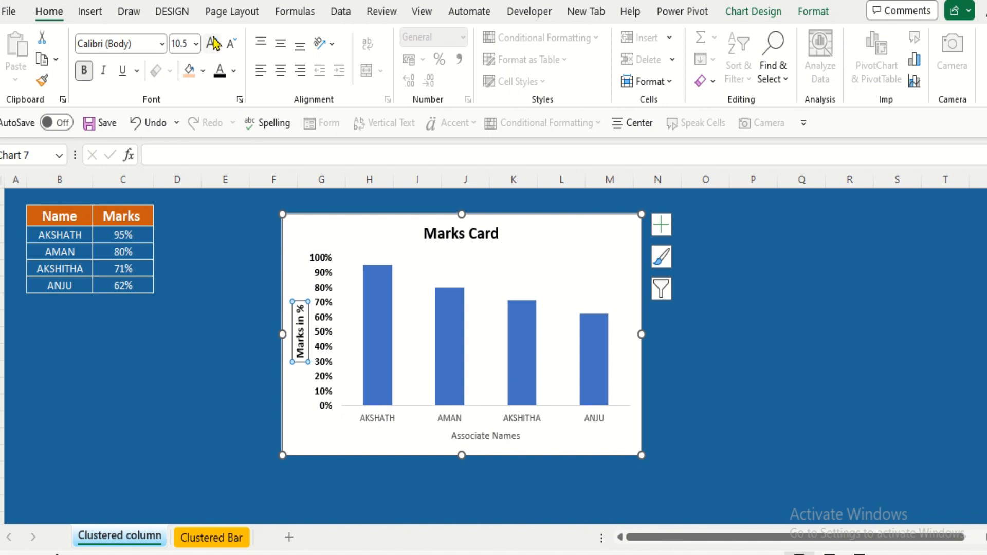
{"action": "left_click", "coordinate": [215, 44]}
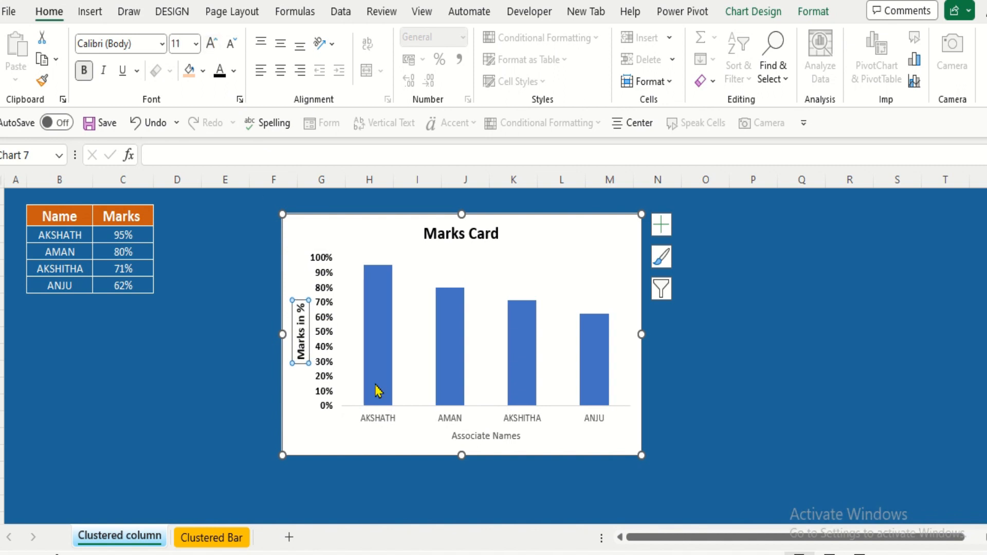
Format the name labels on the horizontal axis in bold black text at size 10
{"action": "key", "text": "Escape"}
{"action": "double_click", "coordinate": [381, 417]}
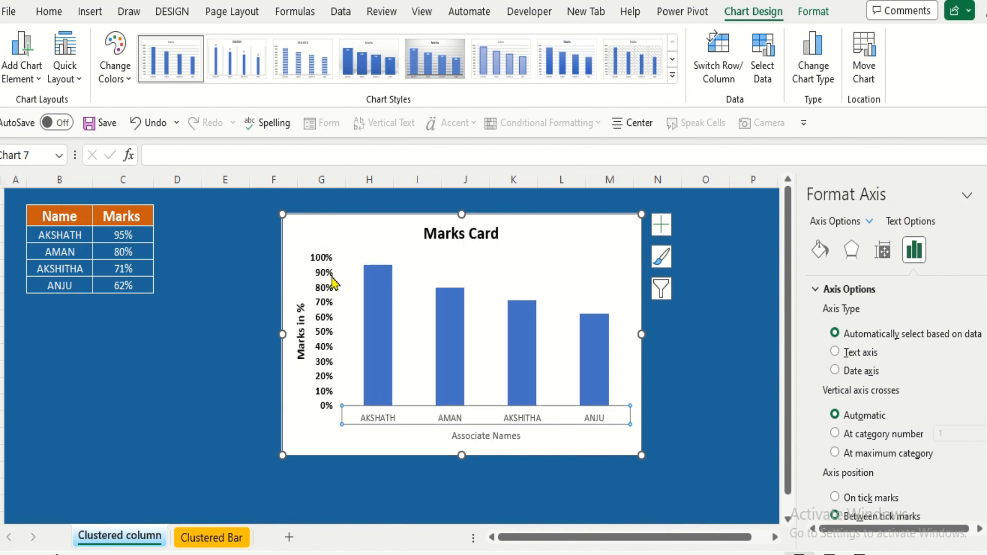
{"action": "left_click", "coordinate": [50, 11]}
{"action": "left_click", "coordinate": [219, 76]}
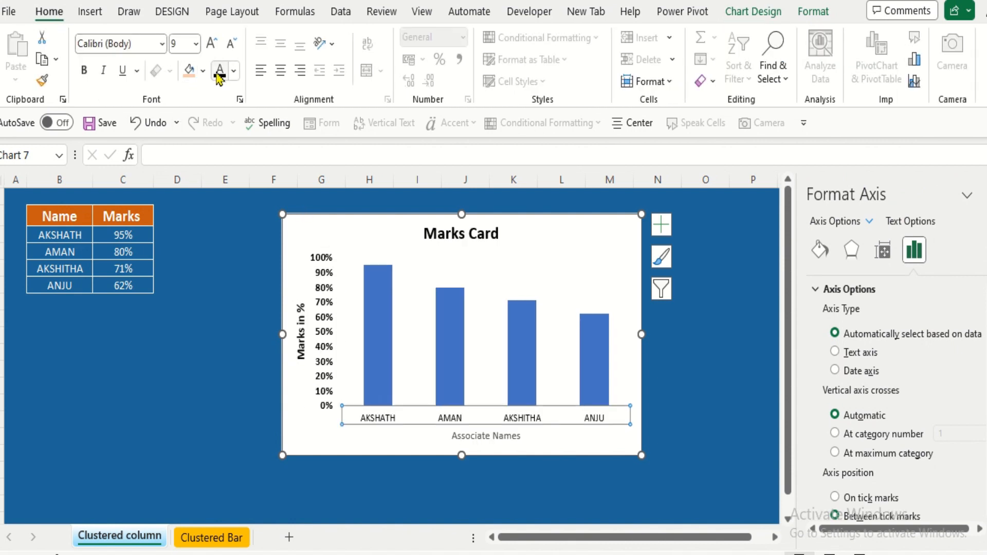
{"action": "left_click", "coordinate": [211, 45]}
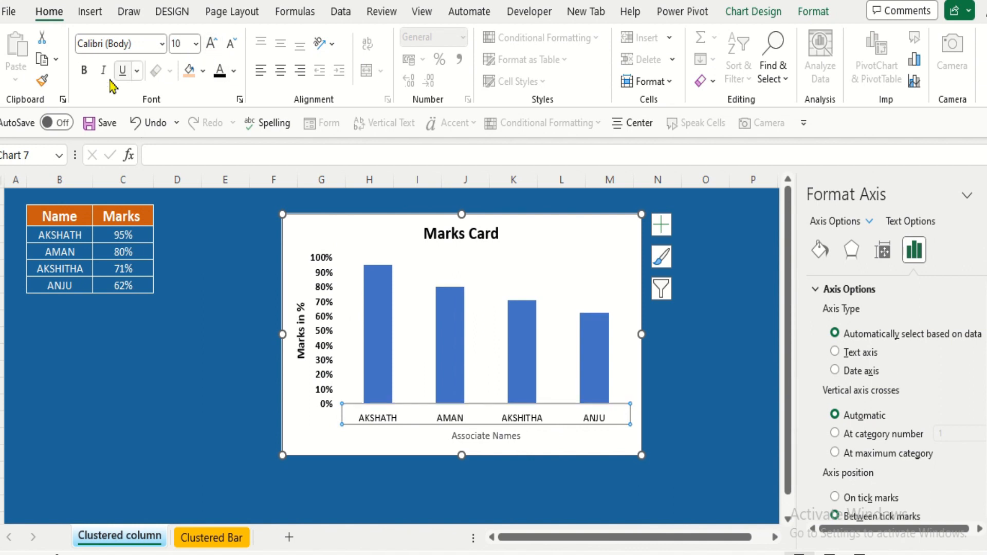
{"action": "left_click", "coordinate": [84, 71]}
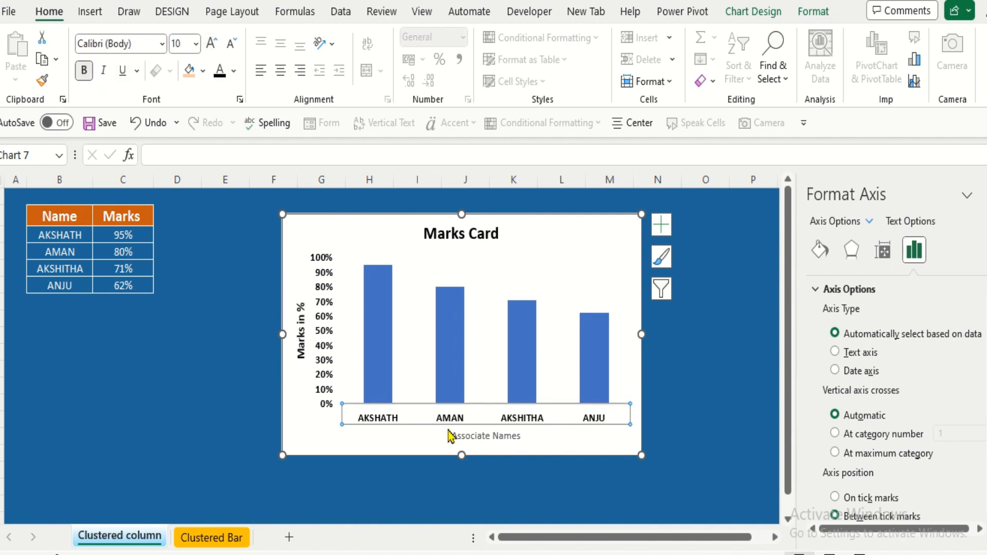
Format the "Associate Names" axis title in bold black text at size 11
{"action": "left_click", "coordinate": [476, 437]}
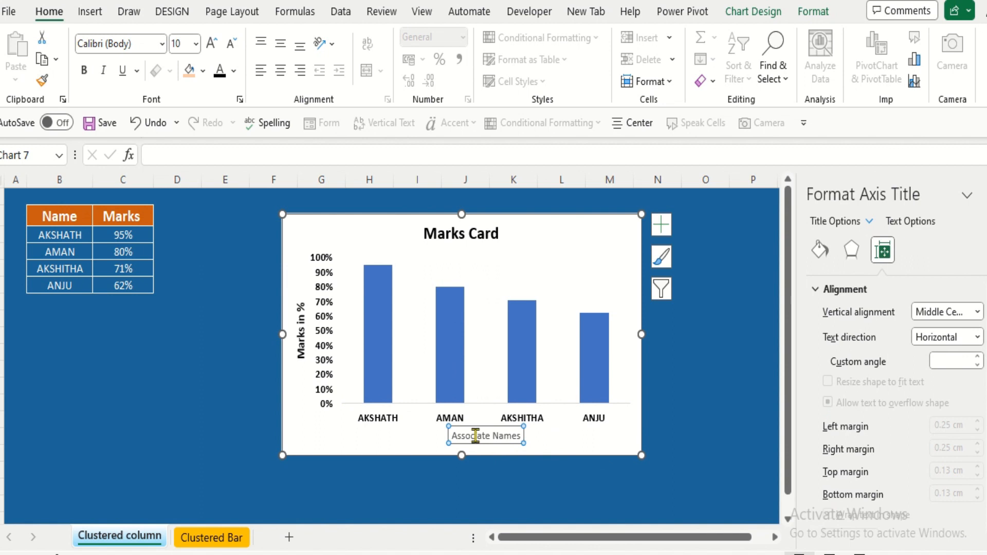
{"action": "left_click", "coordinate": [218, 71]}
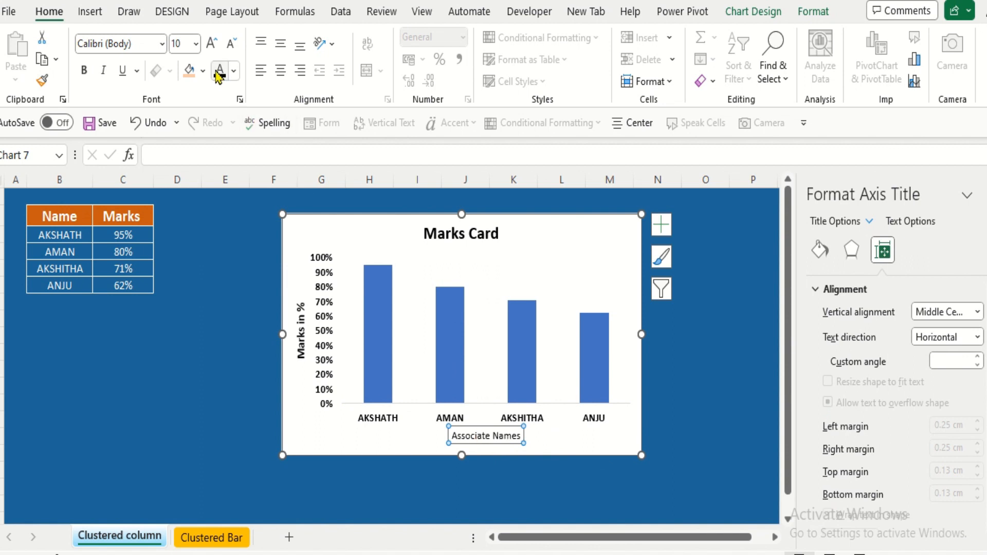
{"action": "left_click", "coordinate": [211, 43]}
{"action": "left_click", "coordinate": [212, 43]}
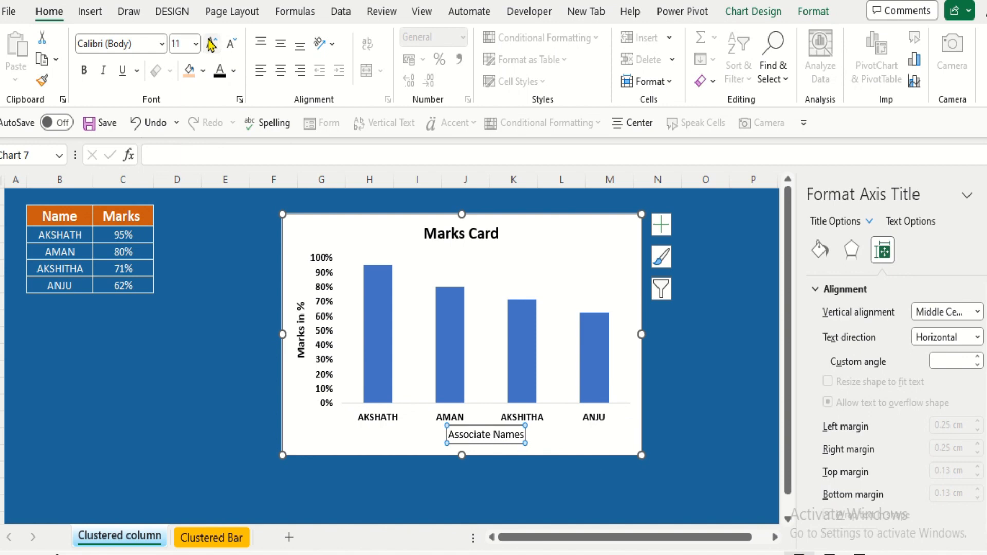
{"action": "left_click", "coordinate": [85, 71]}
{"action": "left_click", "coordinate": [195, 369]}
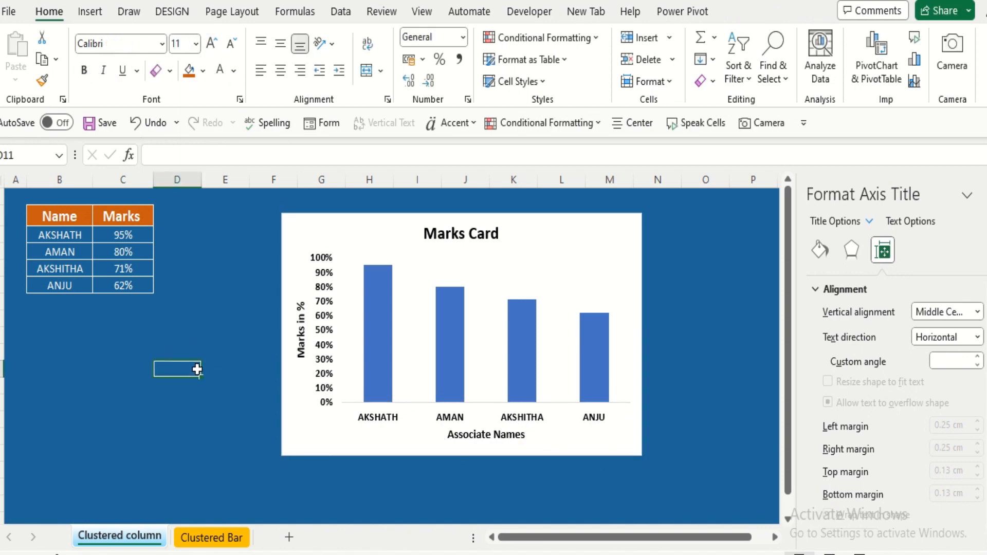
Add data labels above the columns of the Marks series and format them in bold black text at size 10
{"action": "left_click", "coordinate": [381, 314]}
{"action": "right_click", "coordinate": [380, 315]}
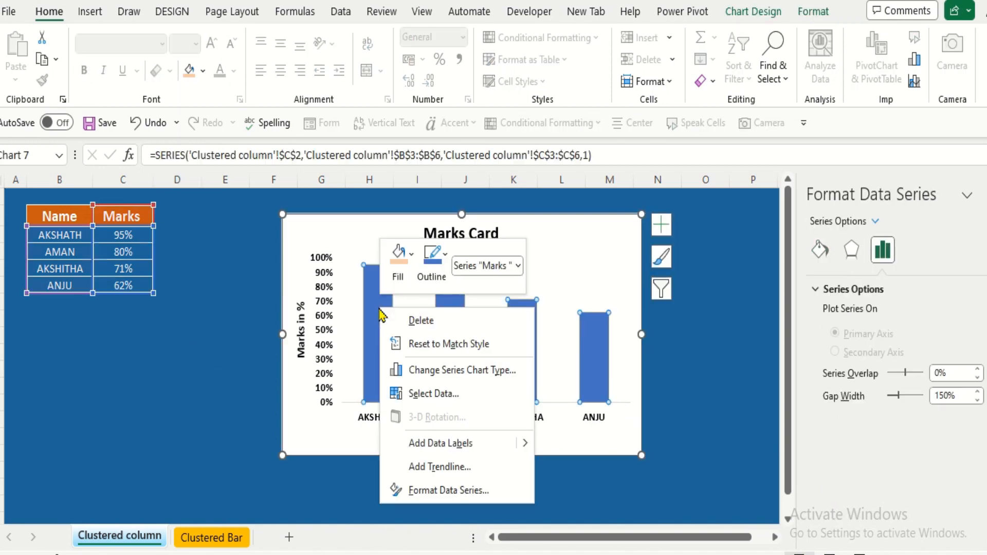
{"action": "key", "text": "Escape"}
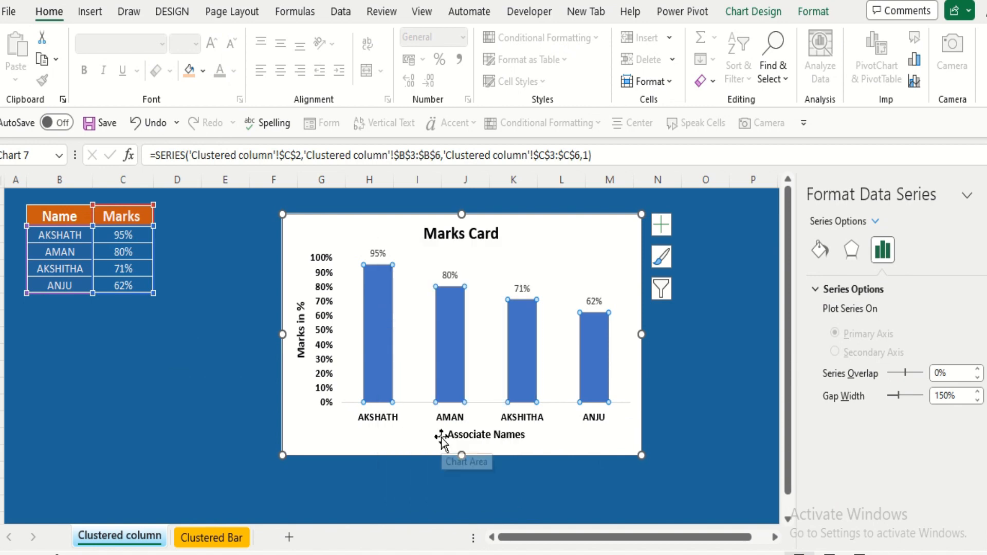
{"action": "left_click", "coordinate": [379, 253]}
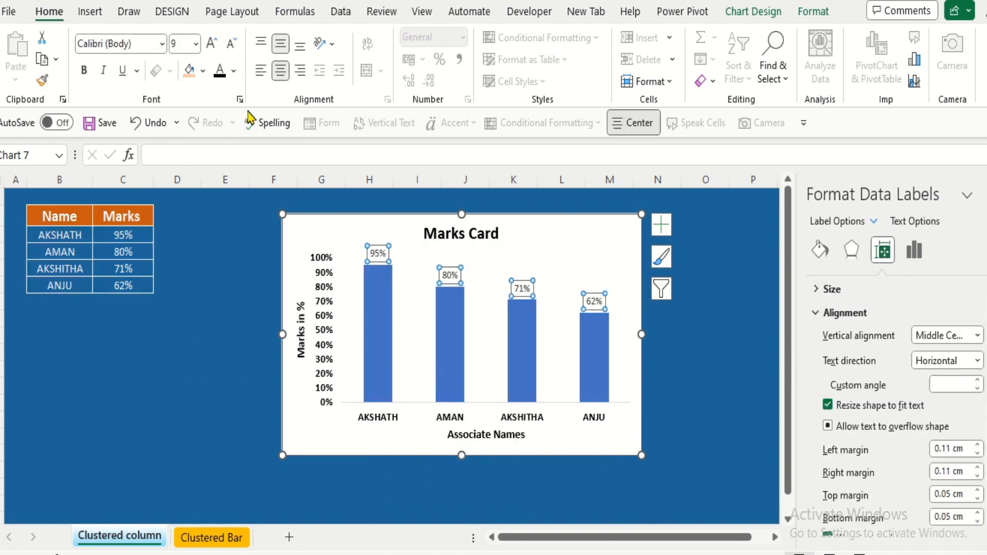
{"action": "left_click", "coordinate": [211, 45]}
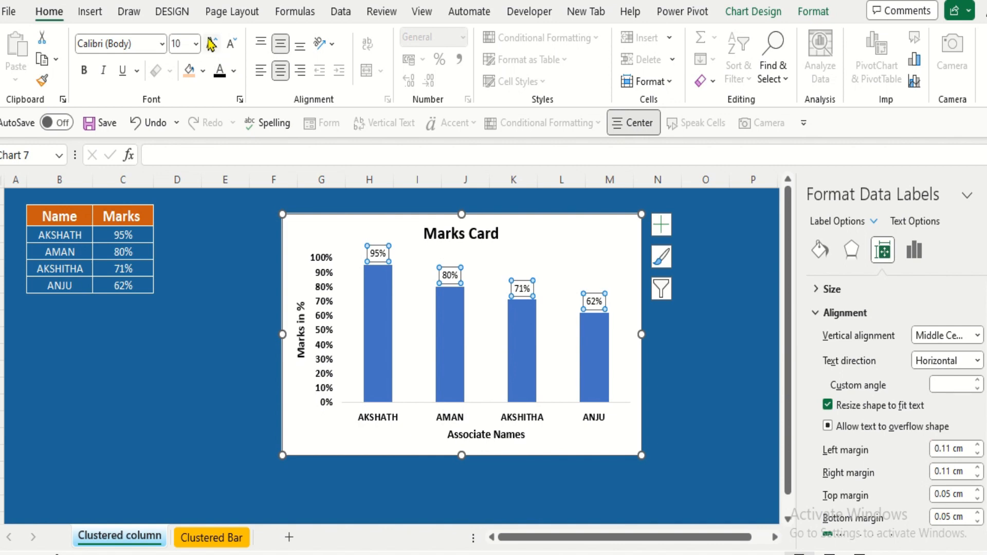
{"action": "left_click", "coordinate": [84, 72]}
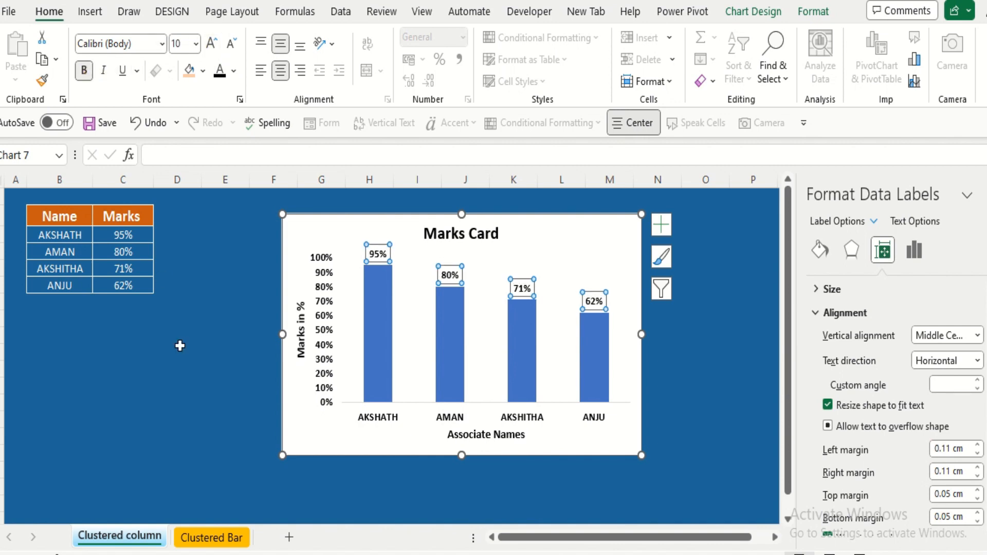
{"action": "left_click", "coordinate": [180, 374]}
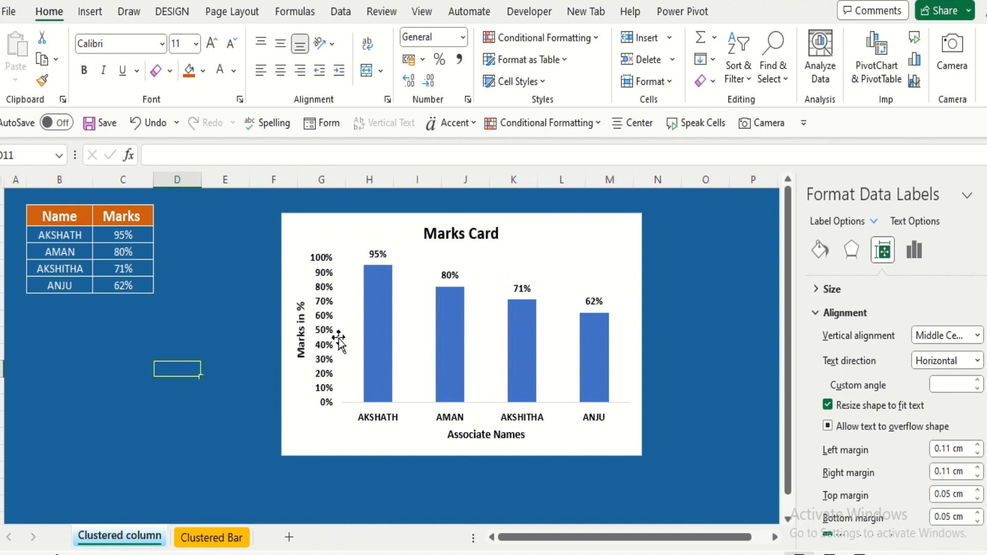
Fill the column chart's background area with a light gold theme color
{"action": "left_click", "coordinate": [580, 244]}
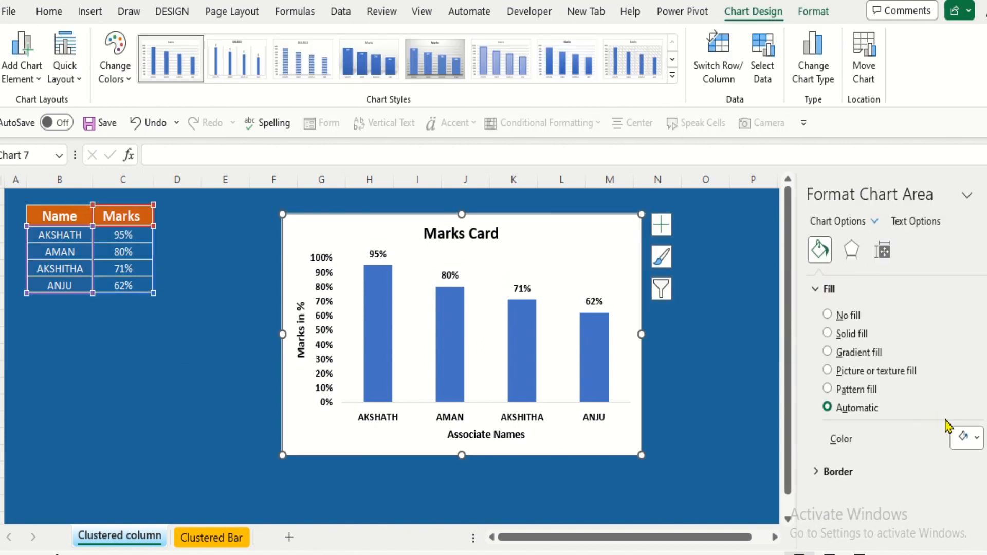
{"action": "left_click", "coordinate": [978, 438]}
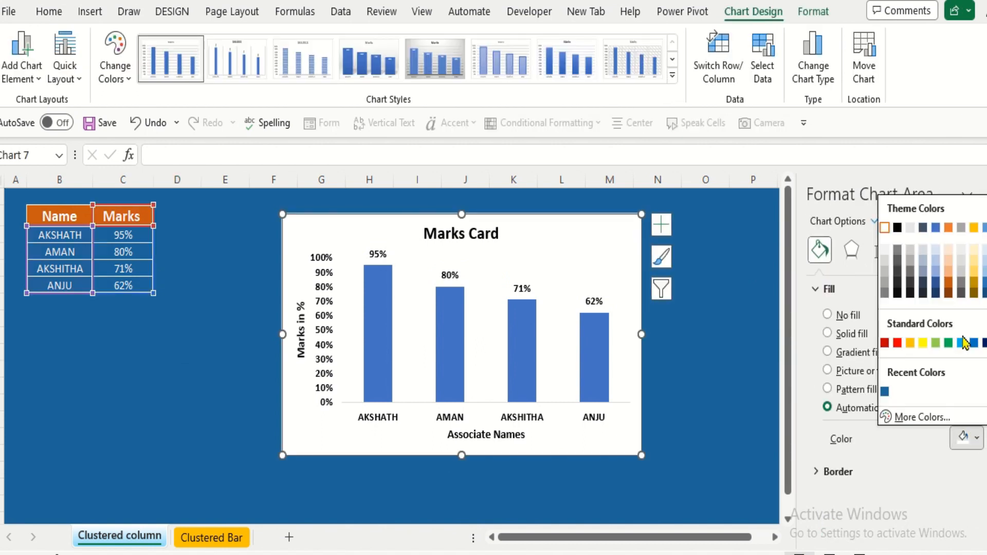
{"action": "left_click", "coordinate": [974, 265]}
{"action": "left_click", "coordinate": [762, 335]}
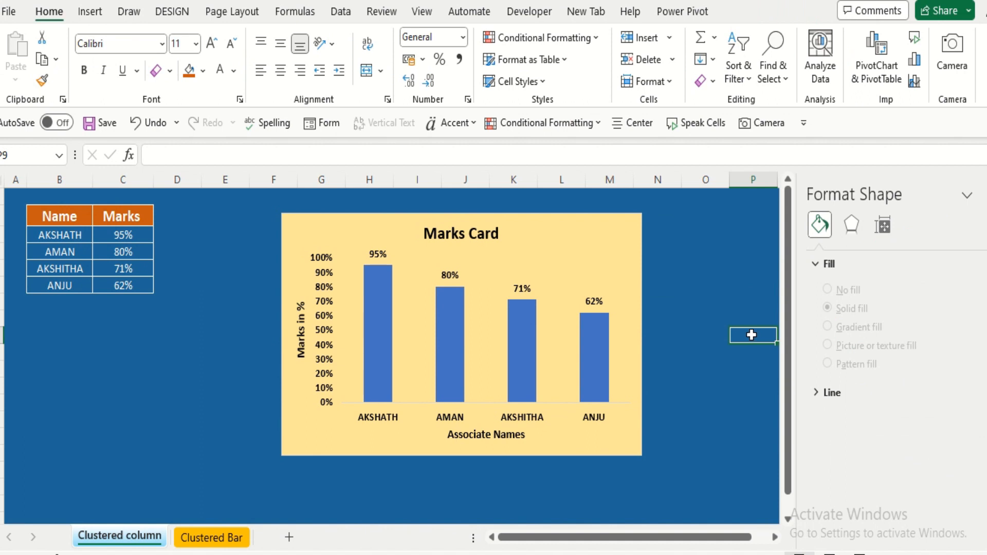
On the Clustered Bar sheet, insert a 2-D clustered bar chart from the whole Name and Marks table
{"action": "left_click", "coordinate": [231, 540]}
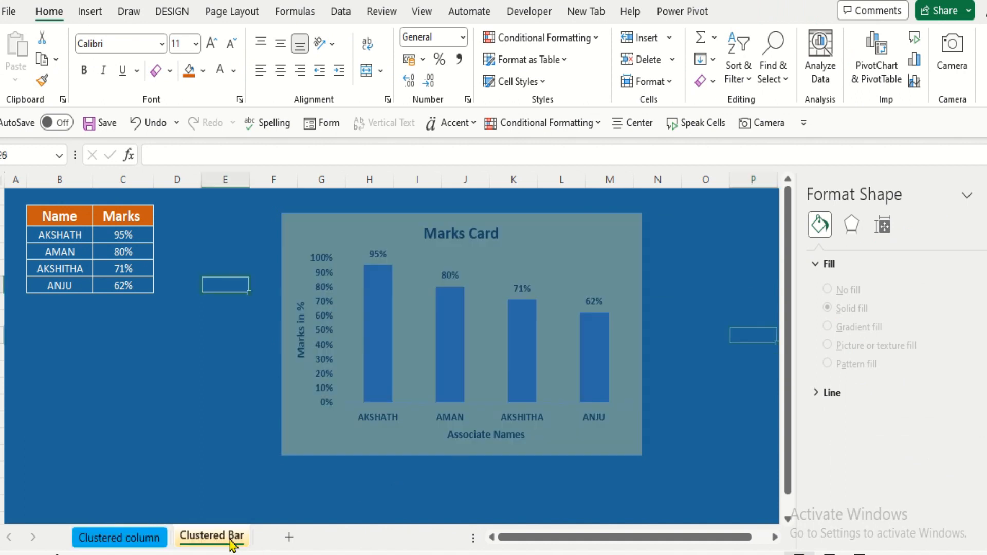
{"action": "left_click", "coordinate": [73, 214]}
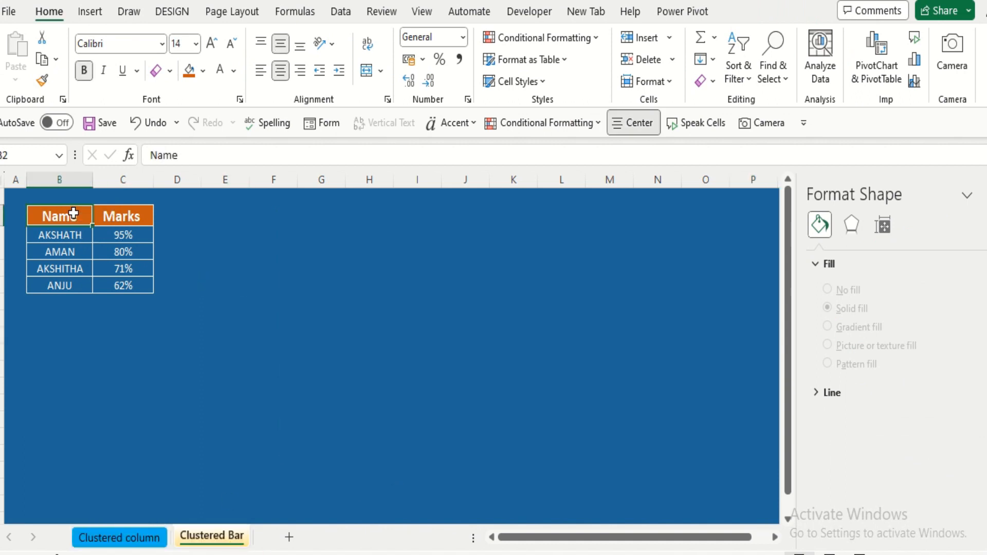
{"action": "left_click_drag", "start_coordinate": [73, 213], "coordinate": [126, 287]}
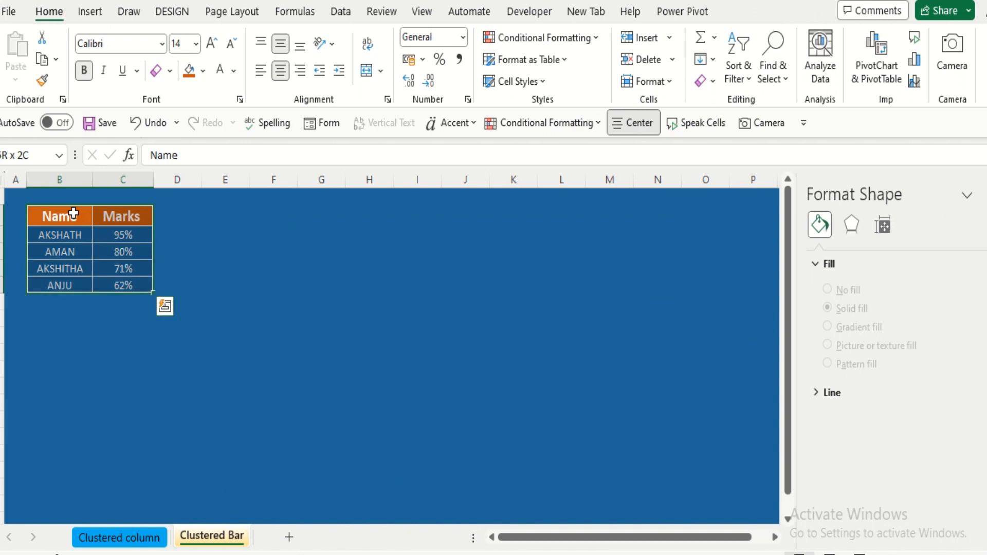
{"action": "left_click", "coordinate": [90, 11]}
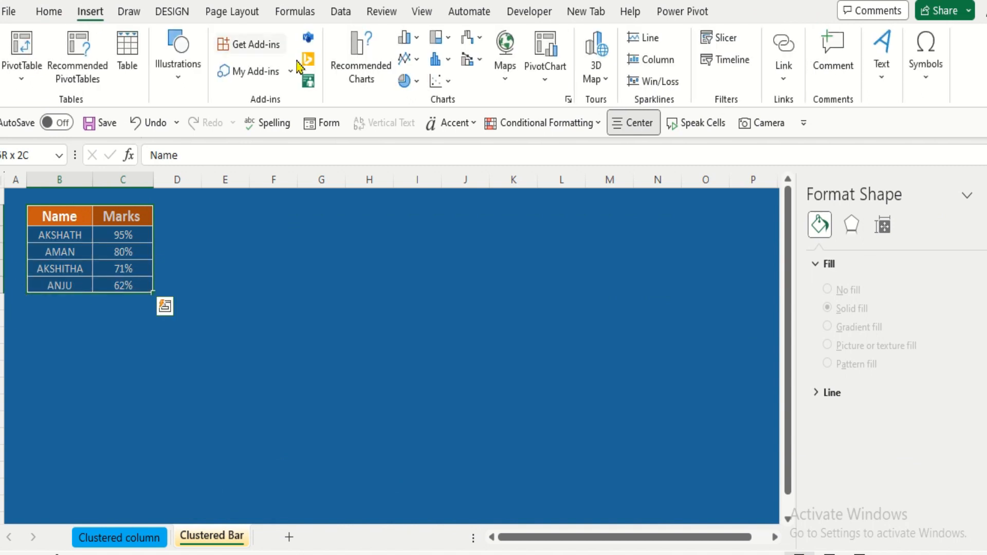
{"action": "left_click", "coordinate": [409, 40]}
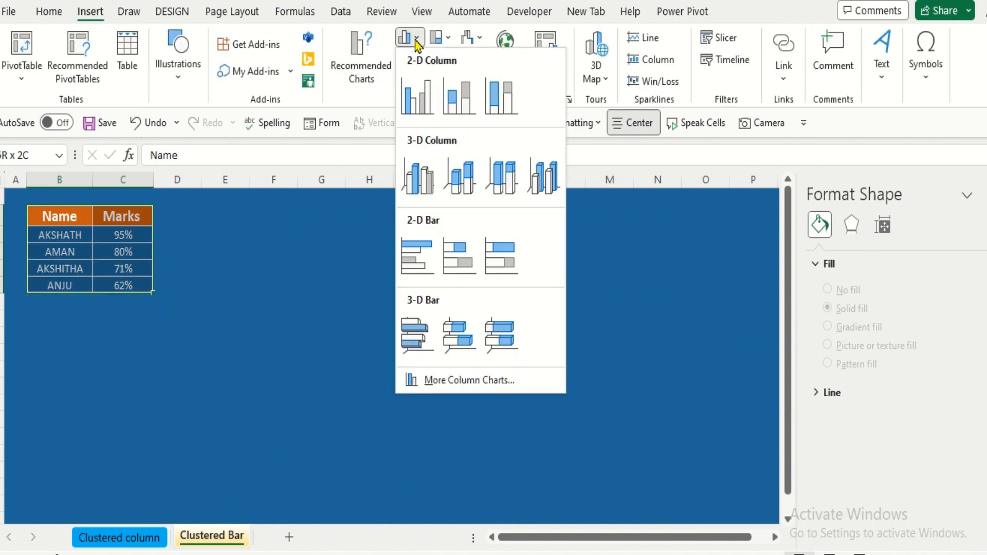
{"action": "left_click", "coordinate": [412, 257]}
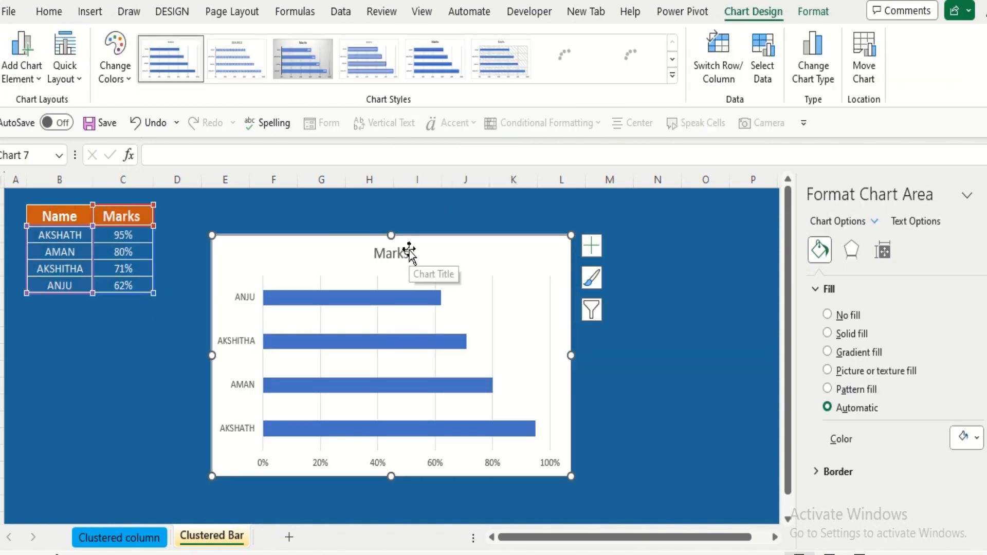
Apply a quick layout with axis titles to the bar chart and remove its legend and gridlines
{"action": "left_click", "coordinate": [78, 80]}
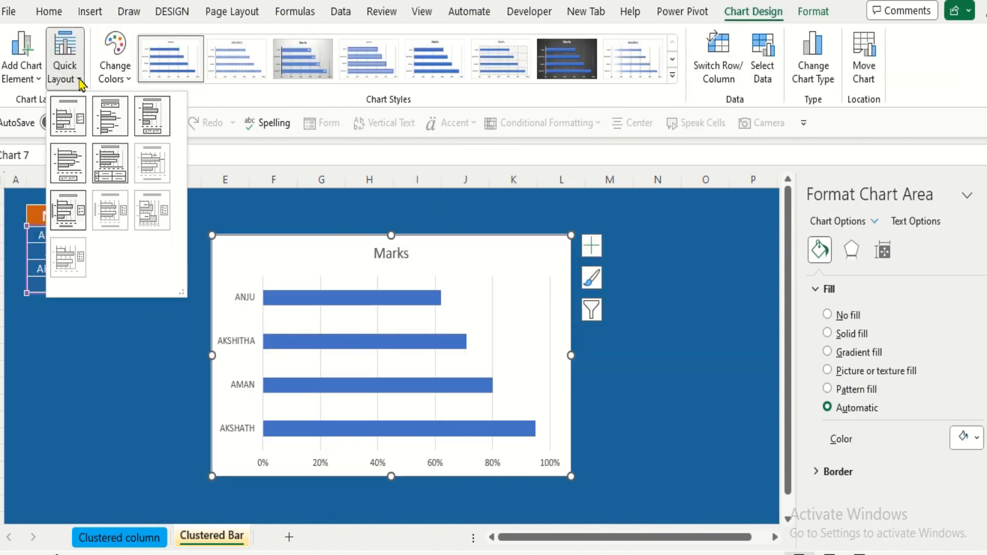
{"action": "left_click", "coordinate": [146, 208]}
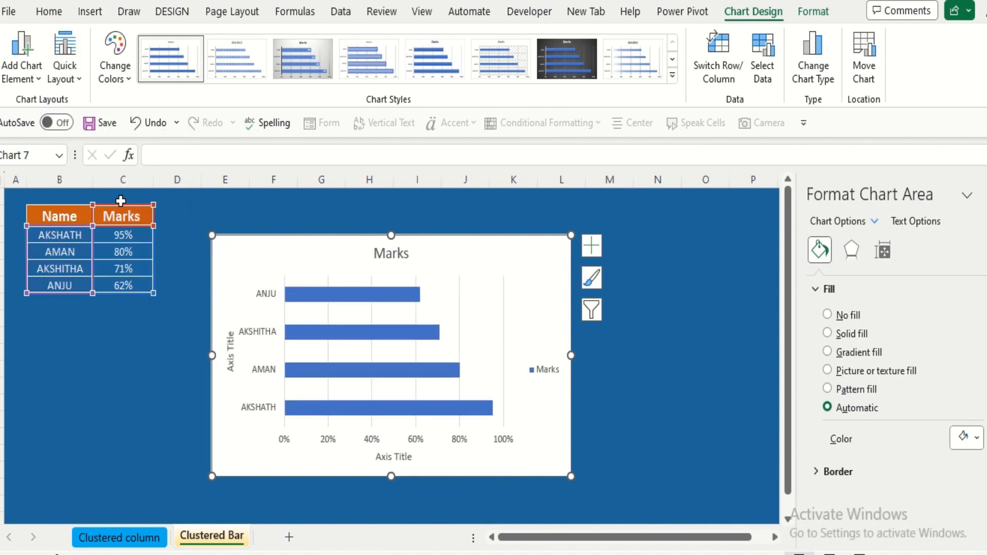
{"action": "left_click", "coordinate": [551, 375]}
{"action": "key", "text": "Delete"}
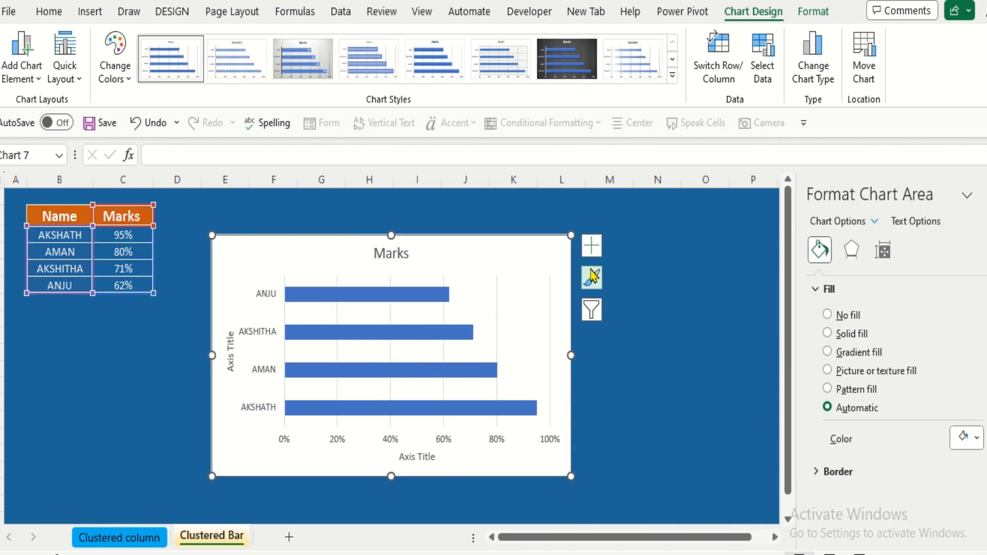
{"action": "left_click", "coordinate": [596, 248]}
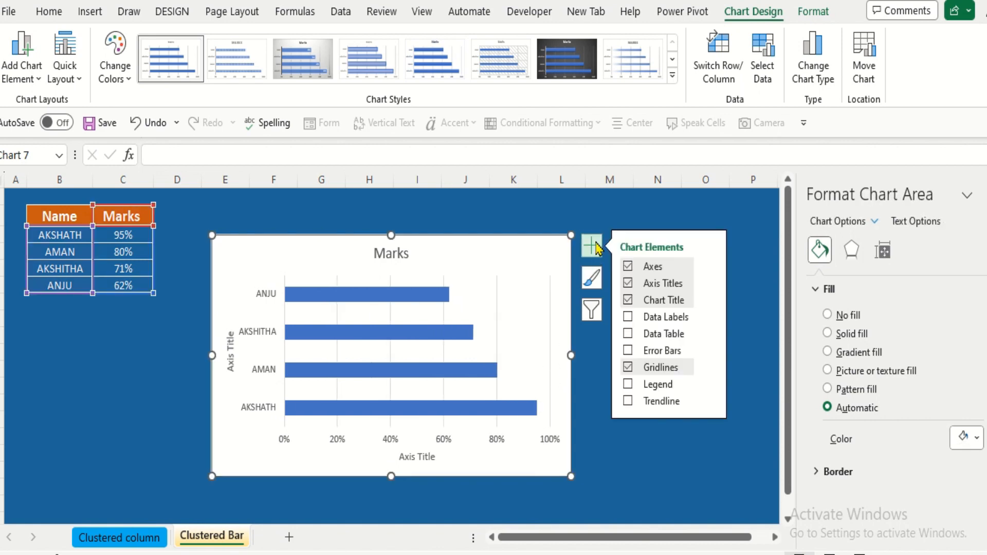
{"action": "left_click", "coordinate": [647, 368]}
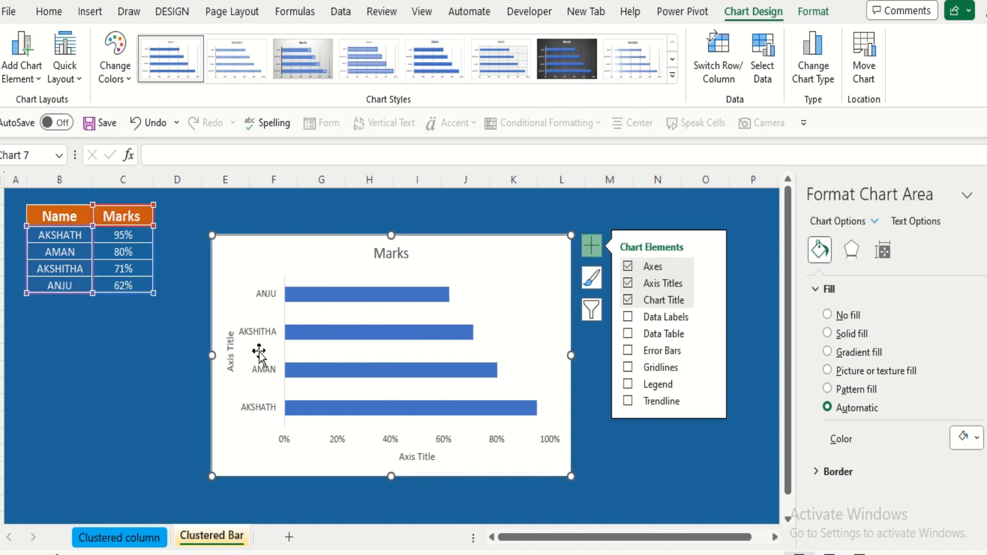
Change the bar chart's vertical axis title to "Associates Name"
{"action": "left_click", "coordinate": [231, 354]}
{"action": "left_click", "coordinate": [232, 358]}
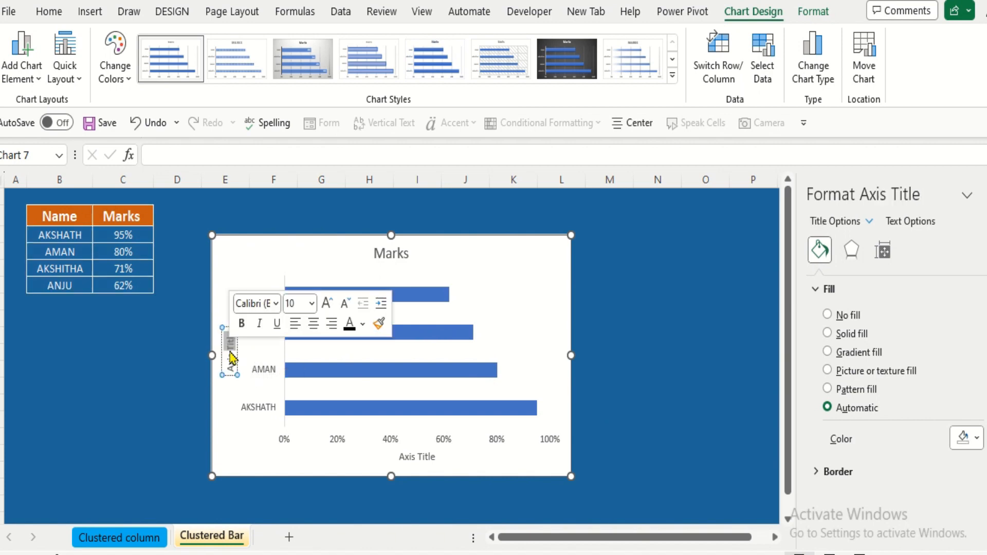
{"action": "key", "text": "ctrl+a"}
{"action": "key", "text": "BackSpace"}
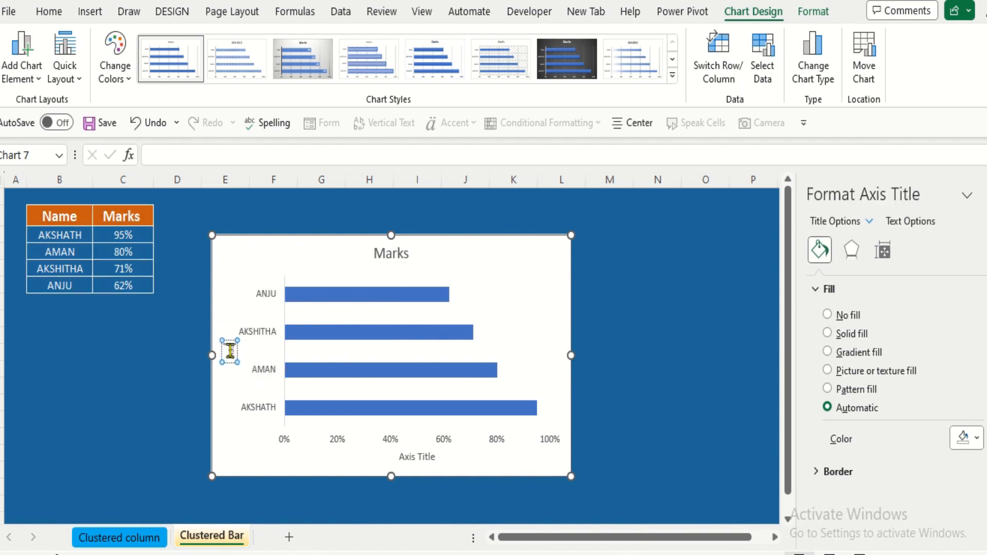
{"action": "type", "text": "Associates"}
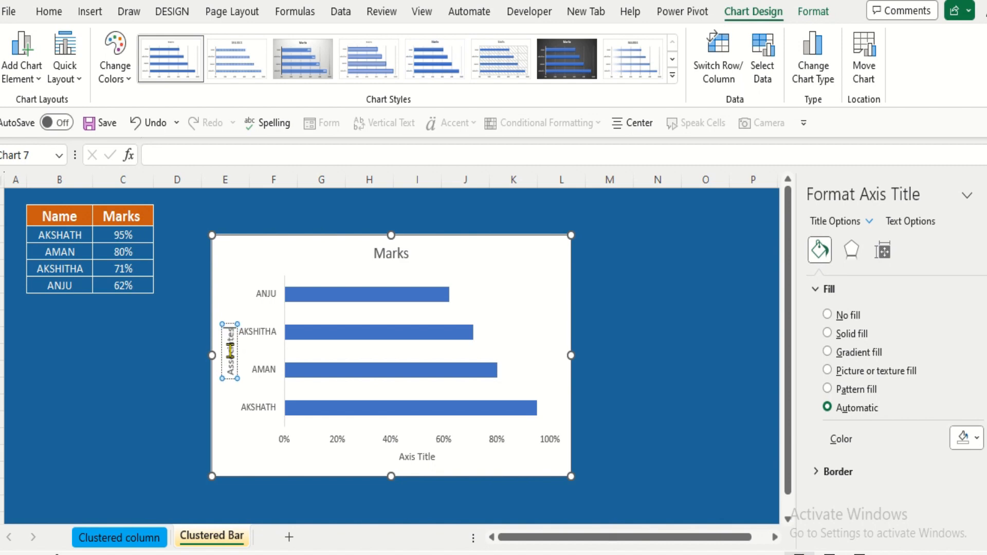
{"action": "type", "text": " Name"}
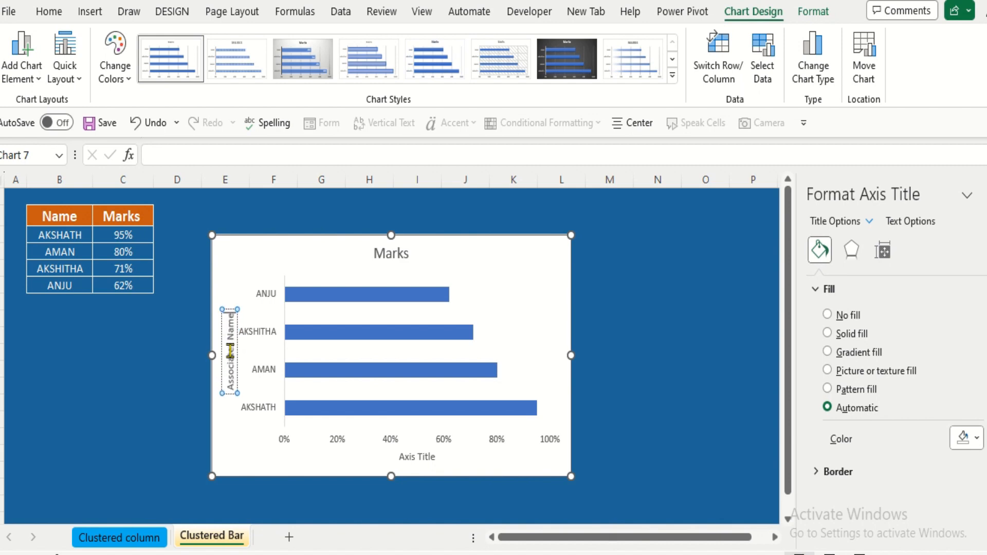
{"action": "left_click", "coordinate": [663, 325]}
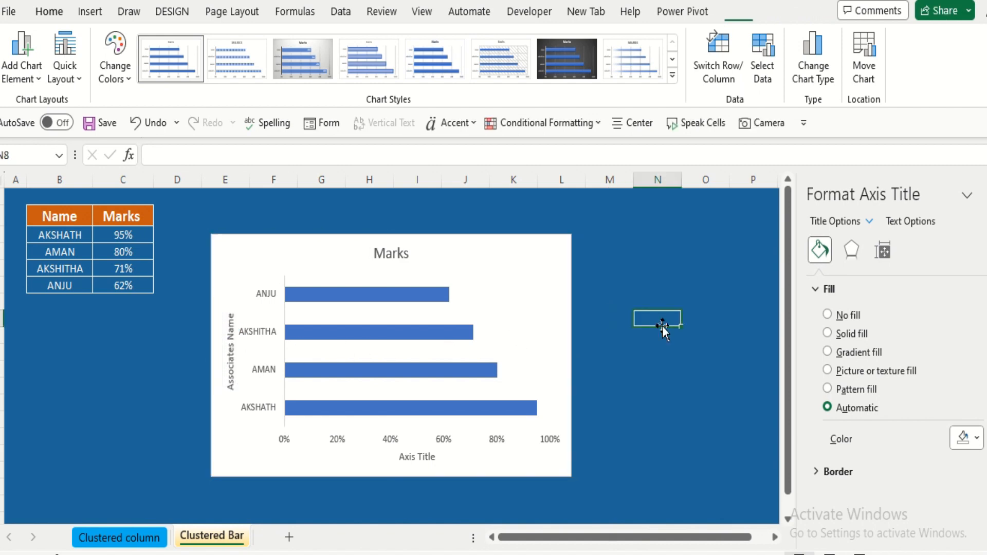
Change the bar chart's horizontal axis title to "Marks in %"
{"action": "left_click", "coordinate": [416, 457]}
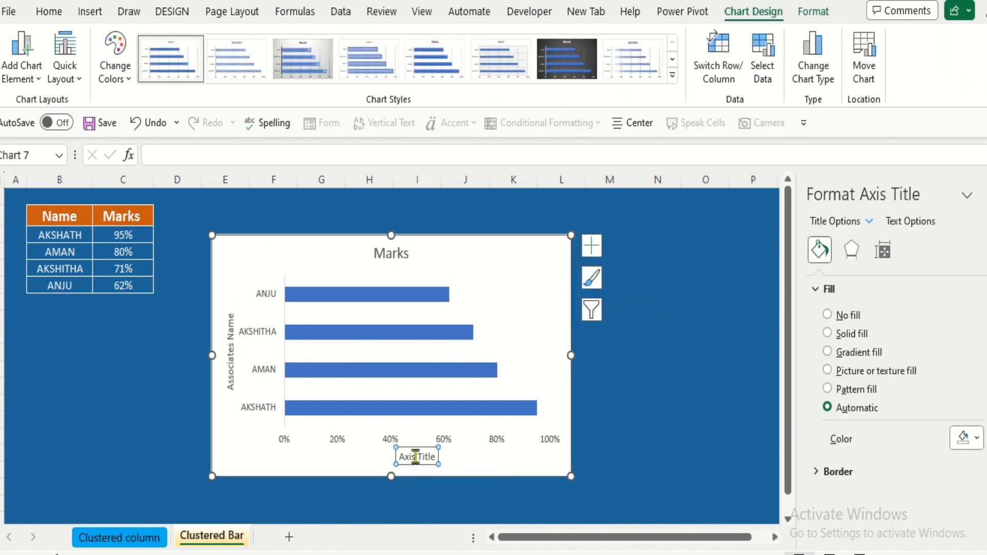
{"action": "triple_click", "coordinate": [415, 457]}
{"action": "type", "text": "Mar"}
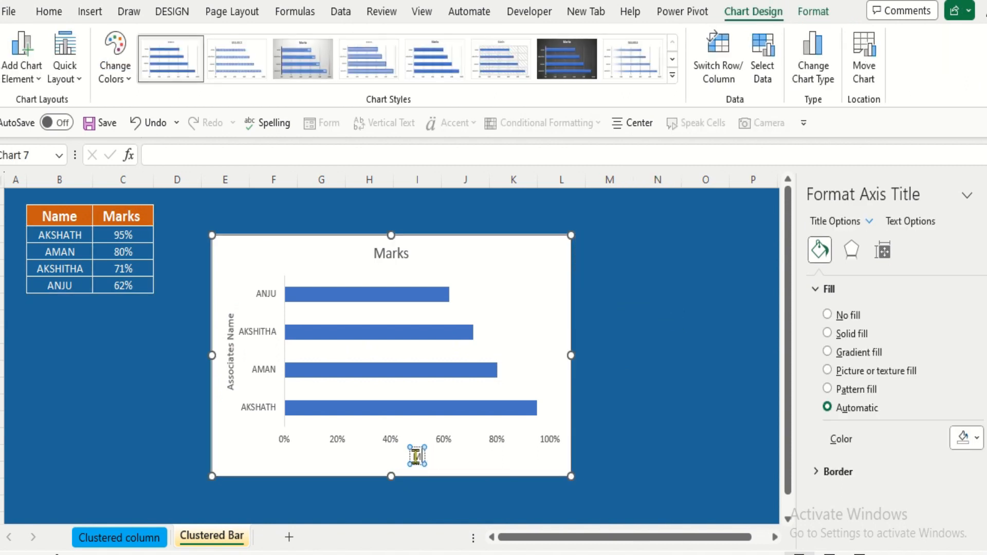
{"action": "type", "text": "ks in"}
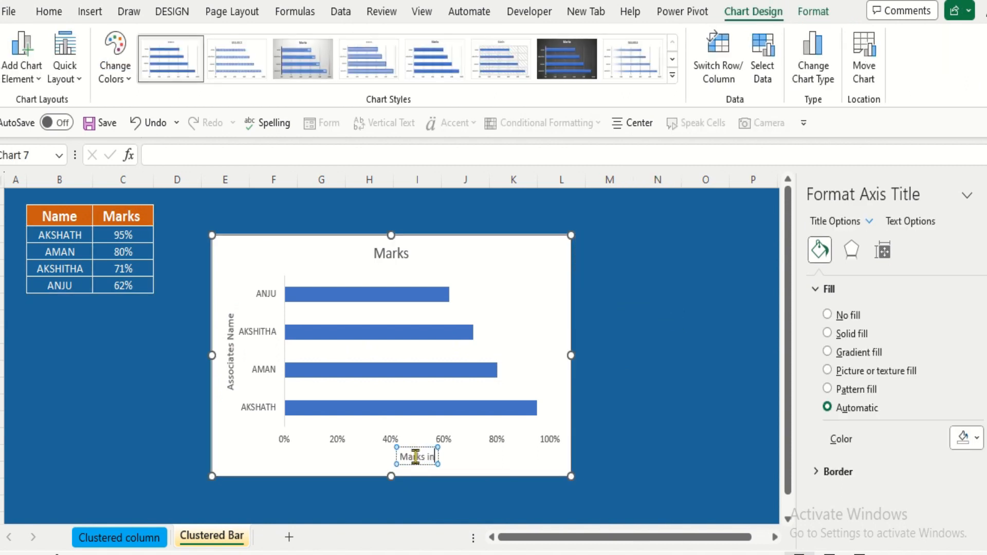
{"action": "type", "text": " %"}
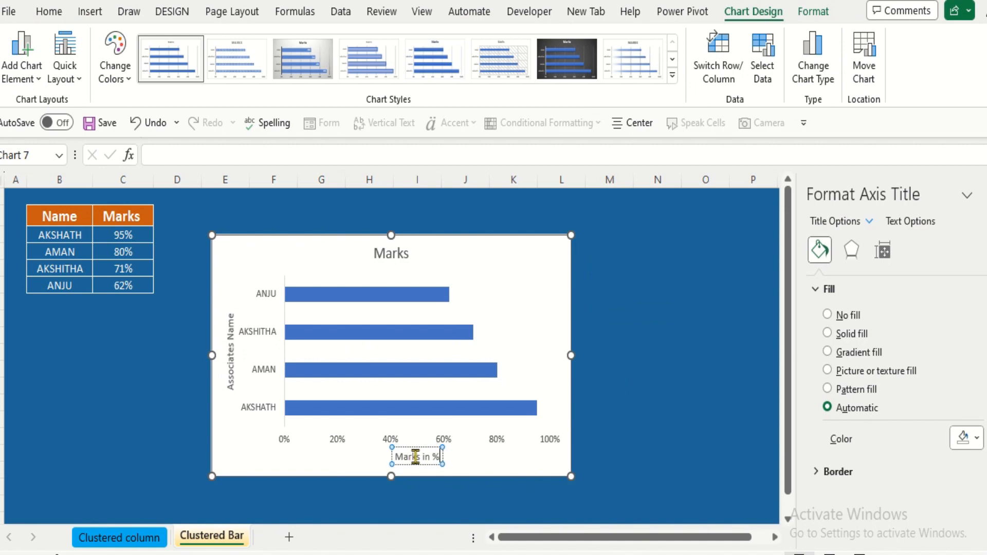
{"action": "left_click", "coordinate": [760, 298]}
Change the bar chart's title to "Marks Card"
{"action": "left_click", "coordinate": [394, 253]}
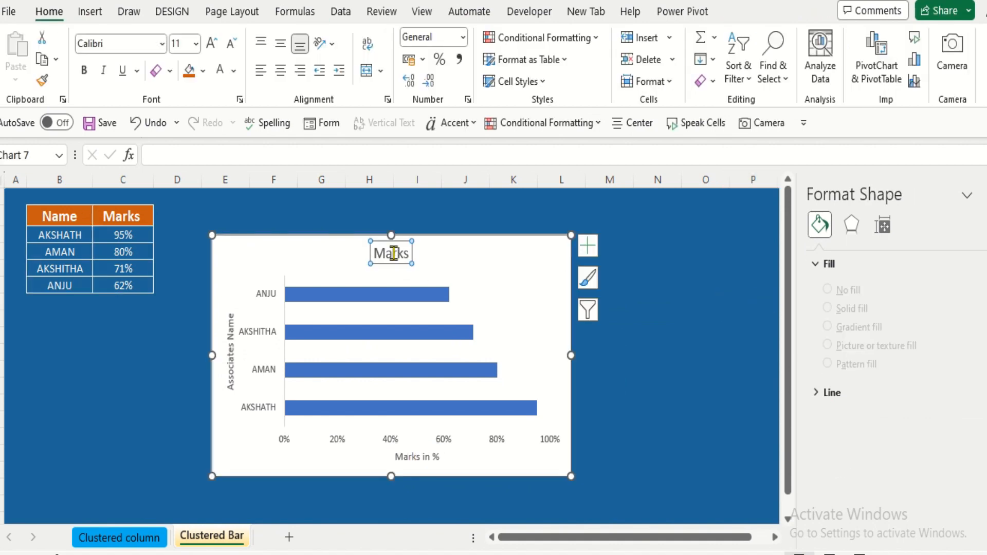
{"action": "left_click", "coordinate": [394, 253]}
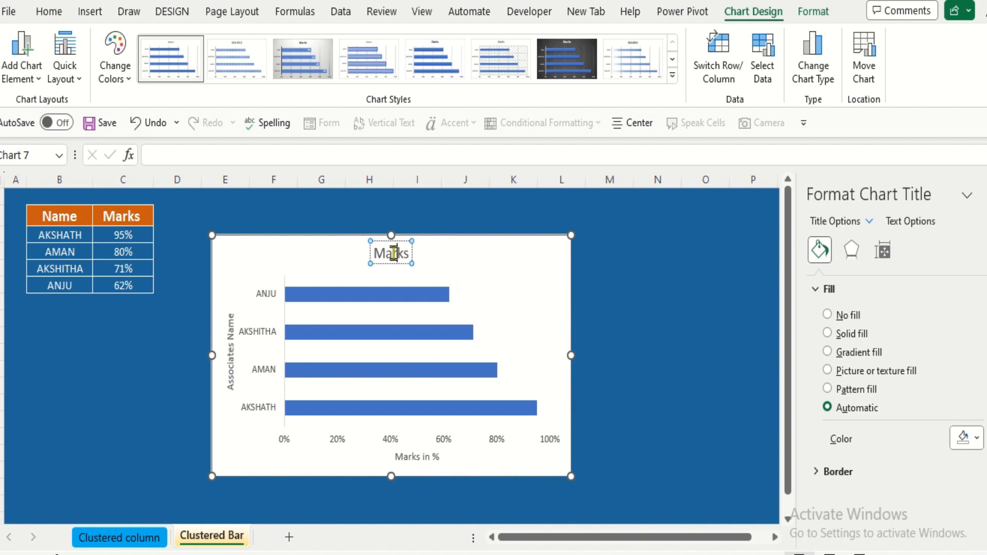
{"action": "type", "text": "Card"}
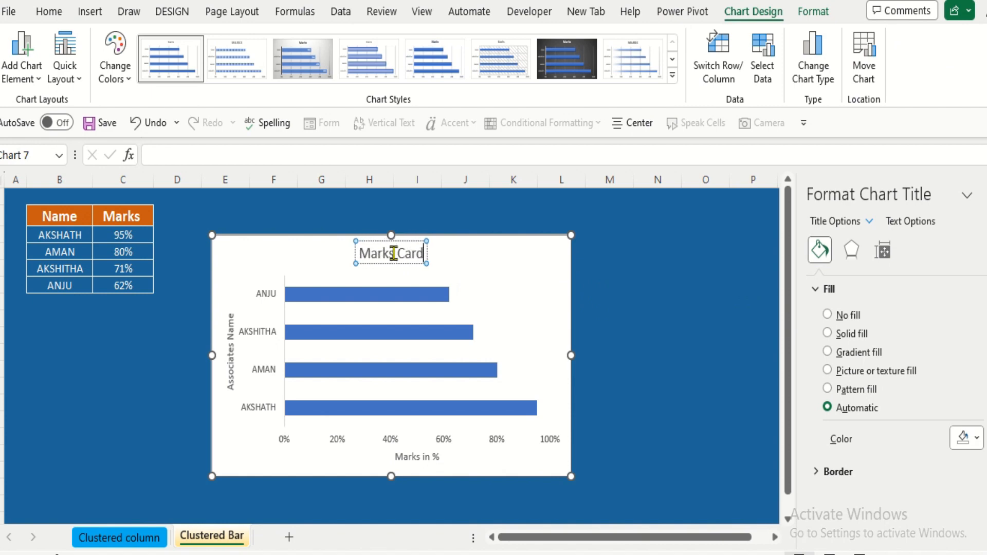
{"action": "left_click", "coordinate": [641, 289]}
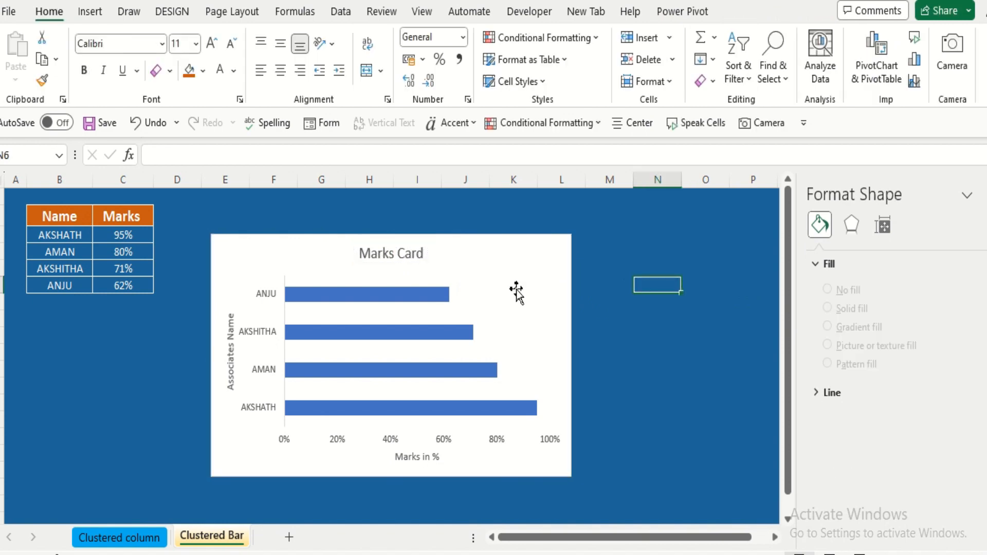
Make the "Marks Card" chart title black and bold
{"action": "left_click", "coordinate": [393, 256]}
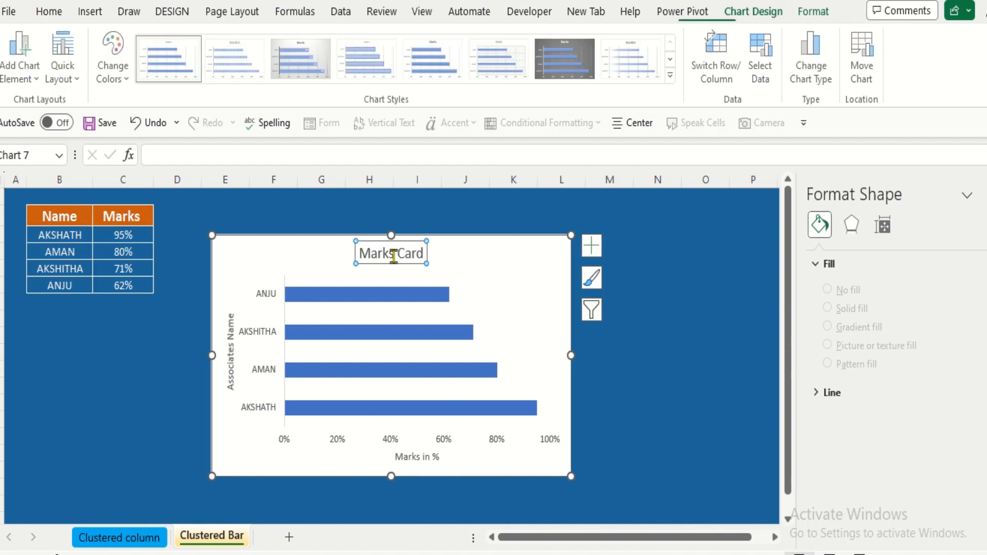
{"action": "left_click", "coordinate": [57, 14]}
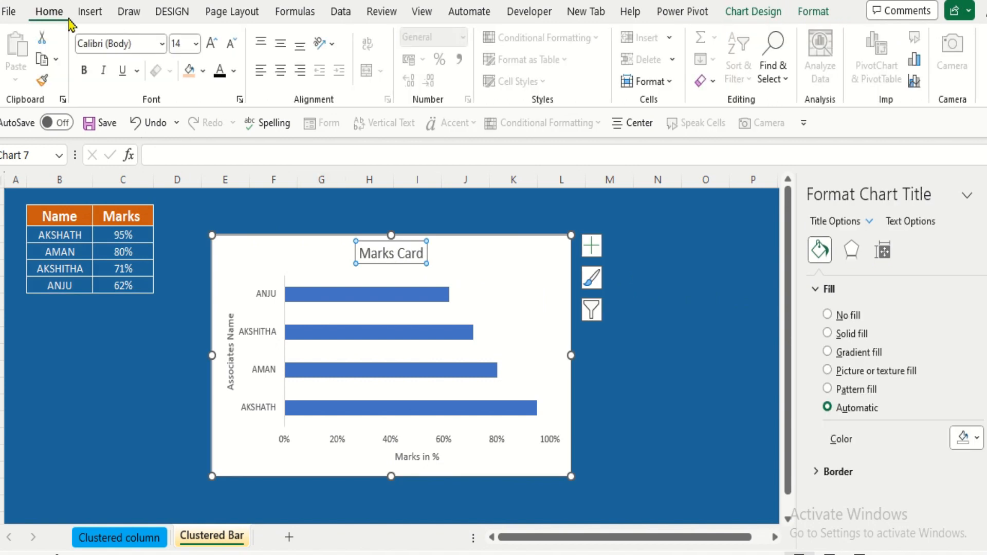
{"action": "left_click", "coordinate": [220, 72]}
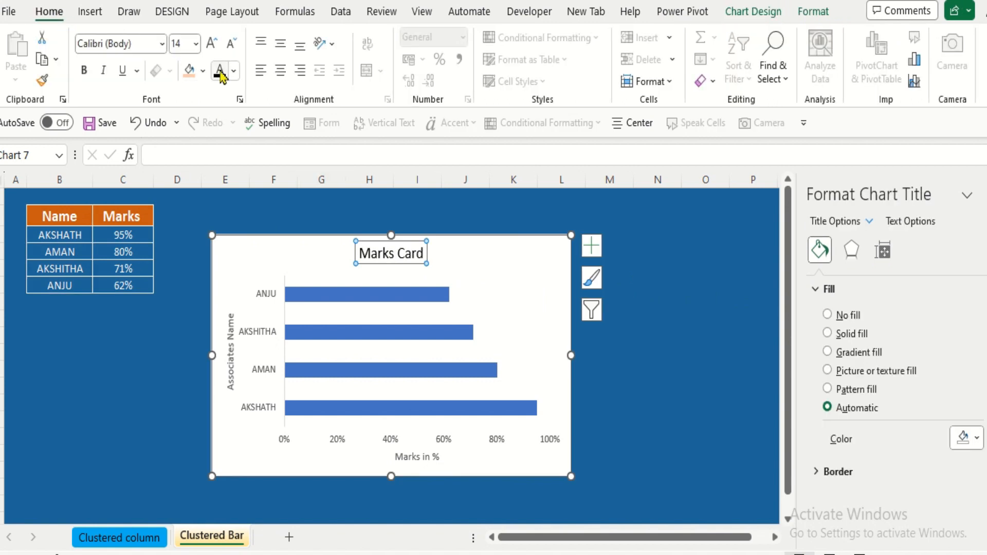
{"action": "left_click", "coordinate": [84, 72]}
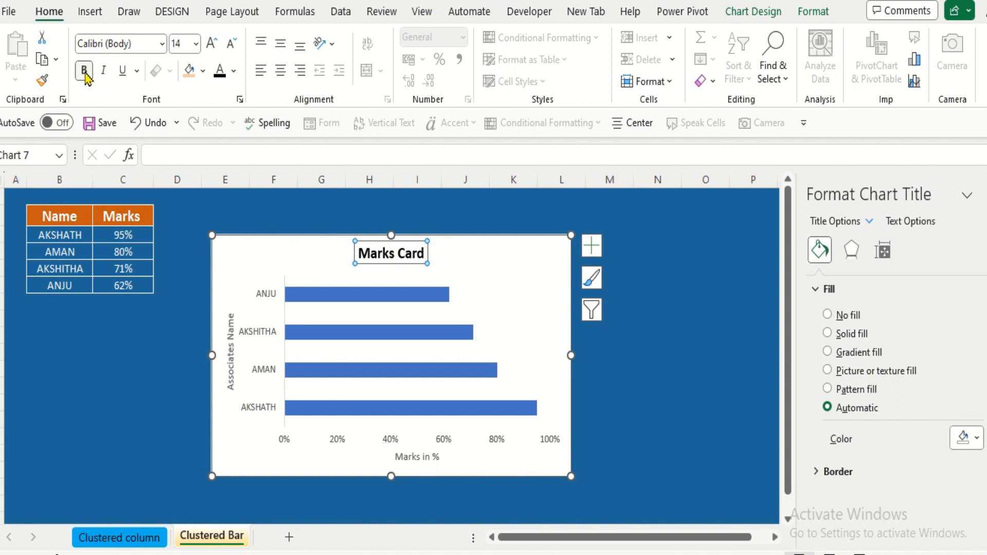
Format the "Associates Name" axis title as black, bold, 12-point text
{"action": "left_click", "coordinate": [229, 331]}
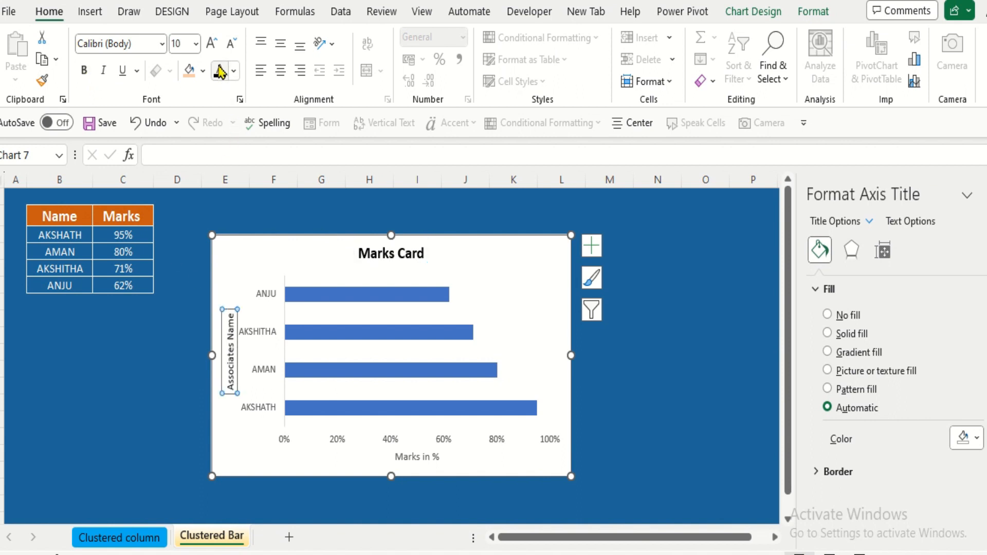
{"action": "left_click", "coordinate": [213, 45]}
{"action": "left_click", "coordinate": [213, 45]}
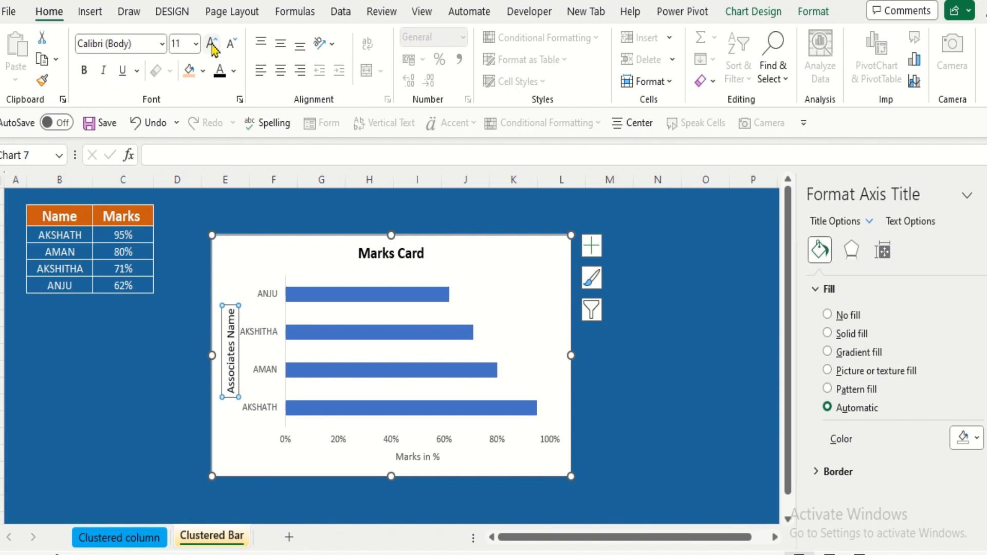
{"action": "left_click", "coordinate": [212, 46]}
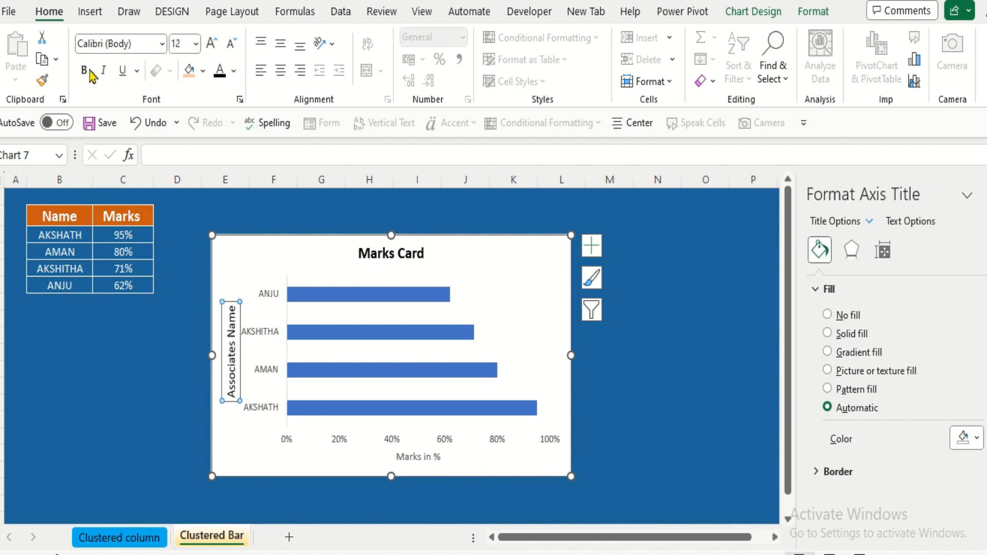
{"action": "left_click", "coordinate": [89, 72]}
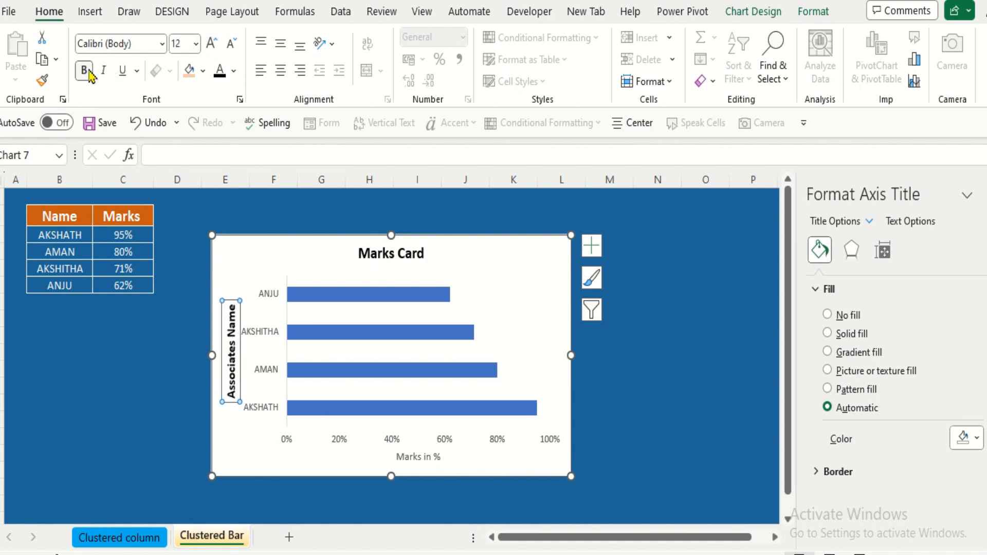
Format the name labels on the bar chart's vertical axis as black, bold, 10-point text
{"action": "left_click", "coordinate": [269, 304]}
{"action": "left_click", "coordinate": [271, 296]}
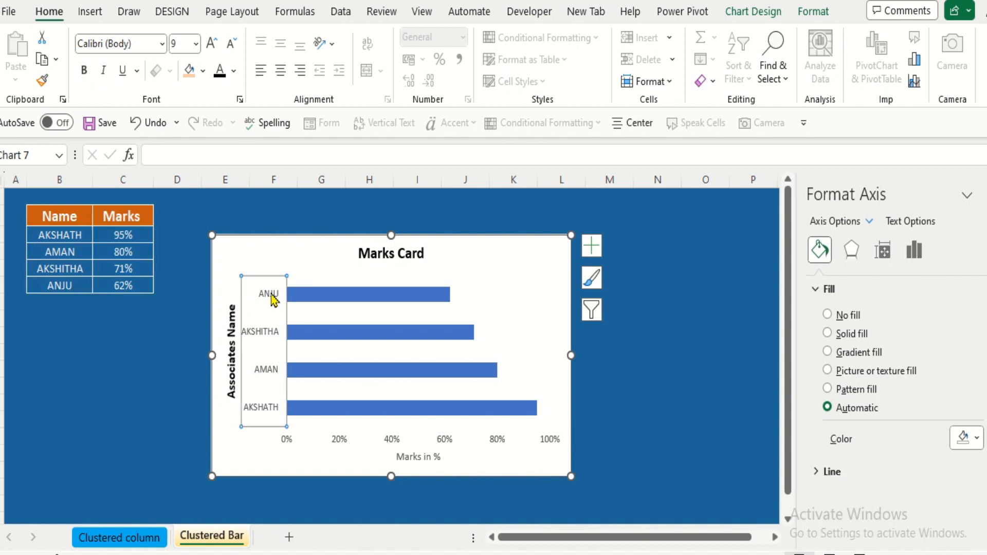
{"action": "left_click", "coordinate": [211, 44]}
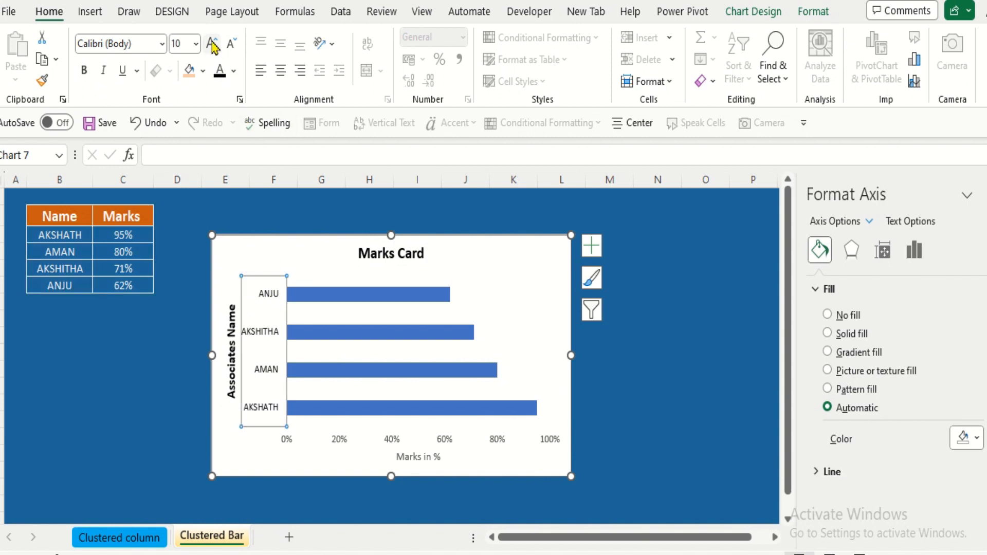
{"action": "left_click", "coordinate": [84, 71]}
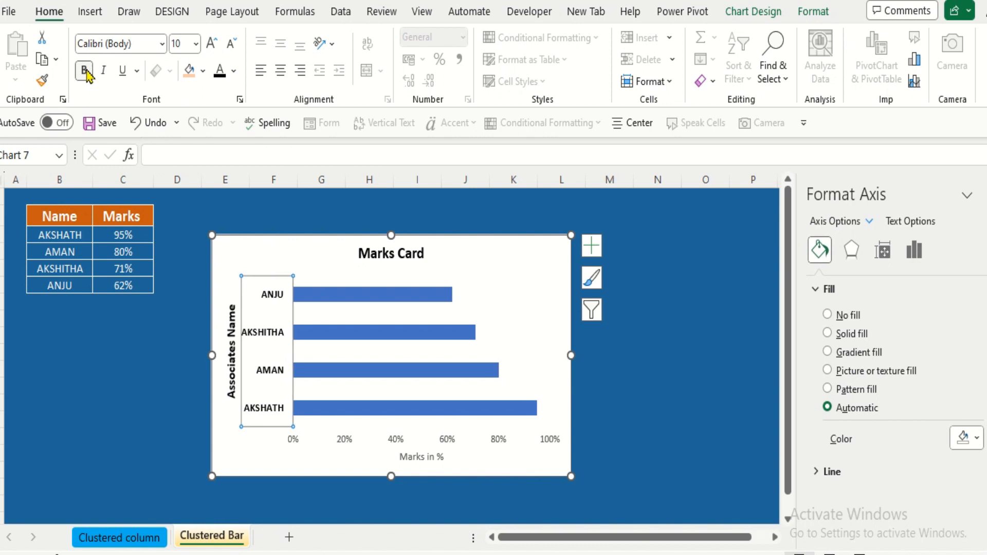
Format the percentage labels on the bar chart's horizontal axis as black, bold, 10-point text
{"action": "left_click", "coordinate": [338, 439]}
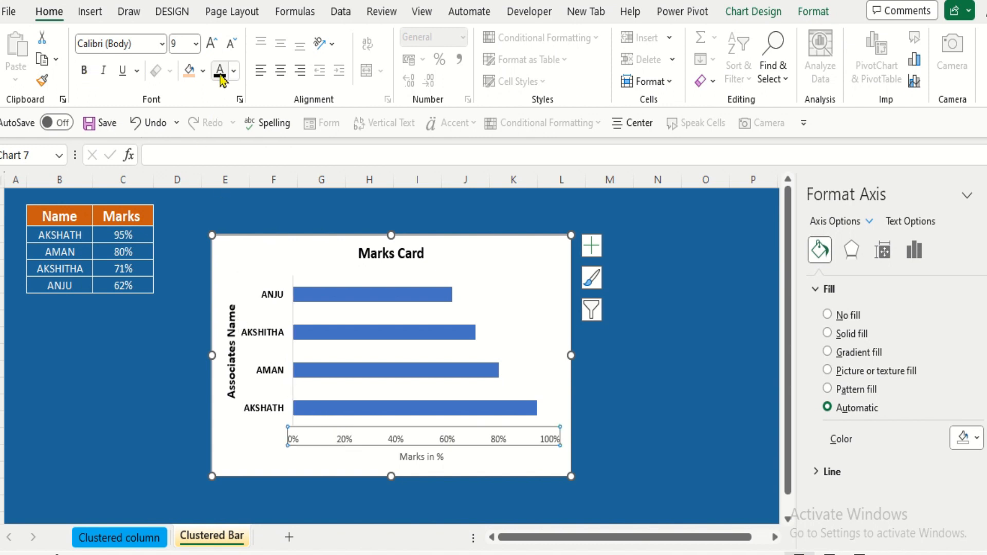
{"action": "left_click", "coordinate": [212, 45]}
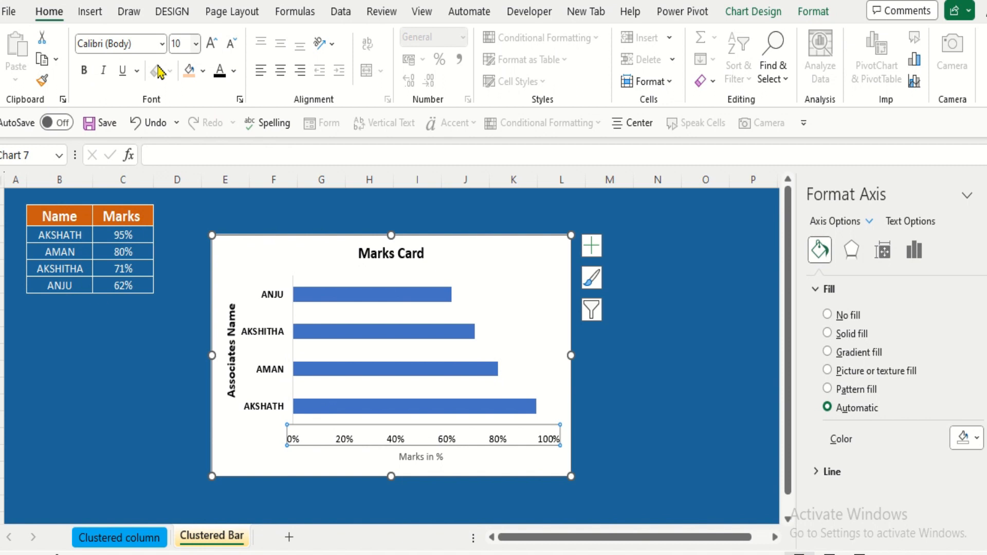
{"action": "left_click", "coordinate": [85, 70]}
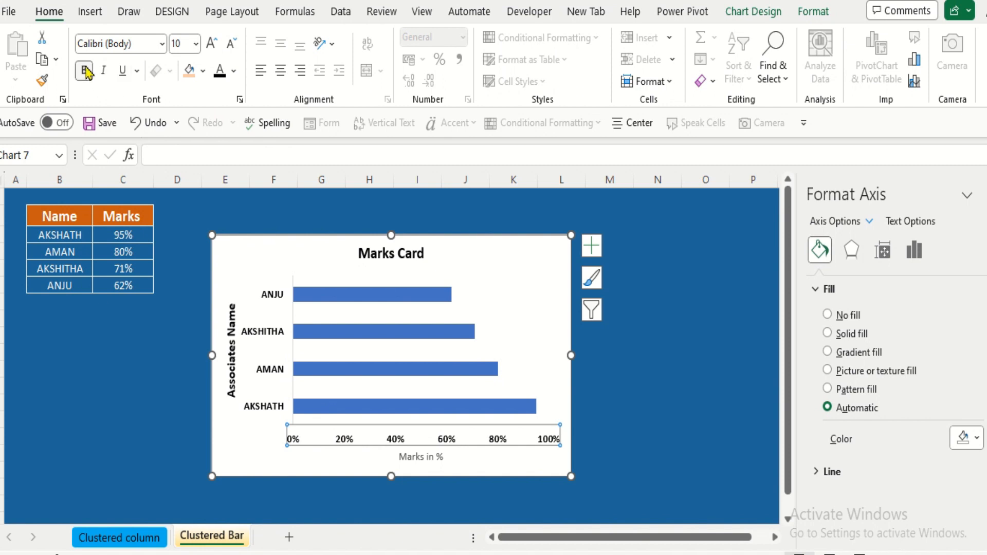
Format the "Marks in %" axis title as black, bold, 12-point text
{"action": "left_click", "coordinate": [412, 456]}
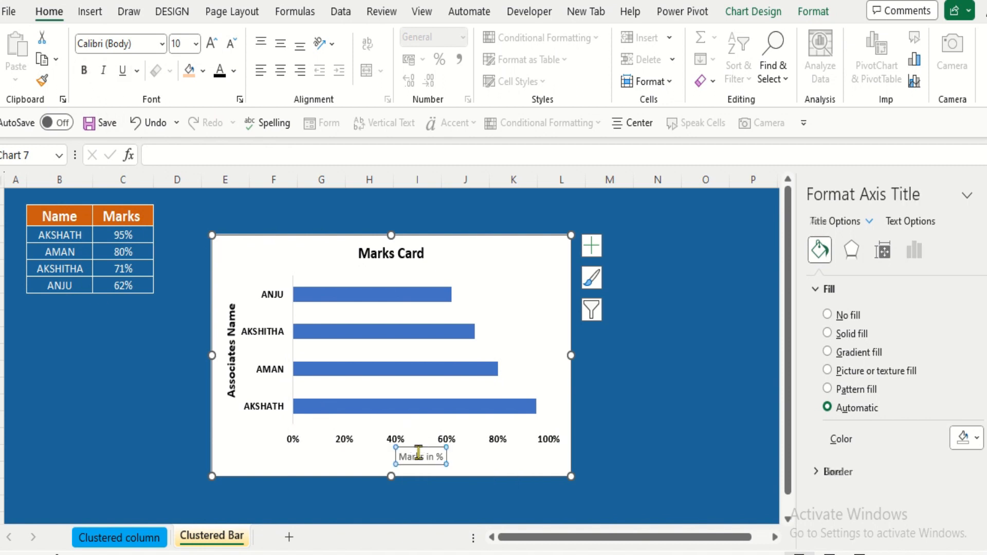
{"action": "left_click", "coordinate": [221, 72]}
{"action": "left_click", "coordinate": [212, 46]}
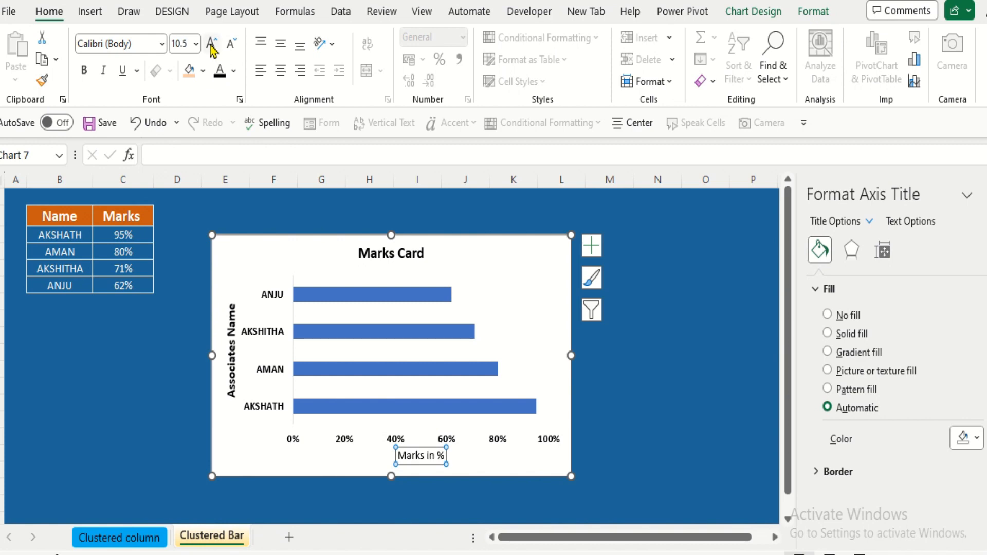
{"action": "left_click", "coordinate": [211, 44]}
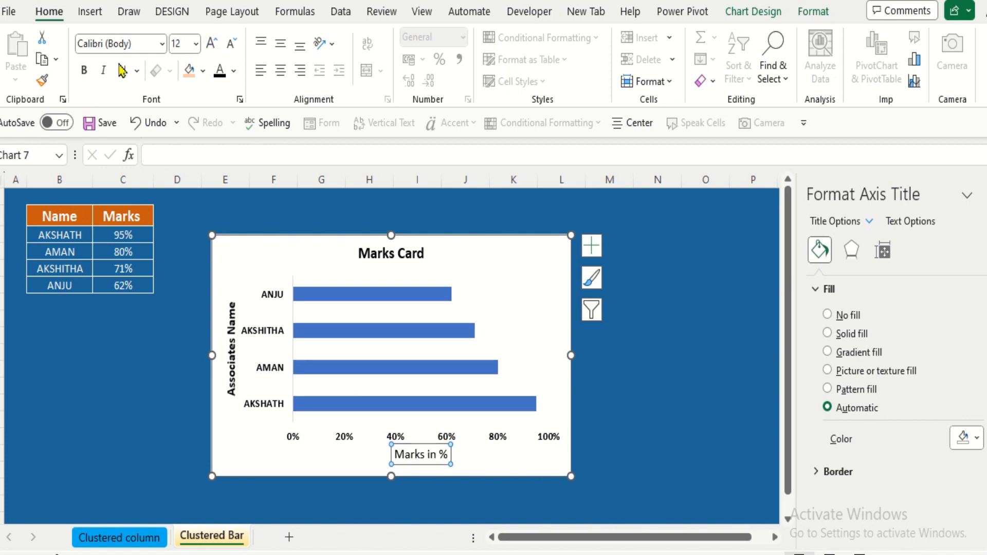
{"action": "left_click", "coordinate": [84, 71]}
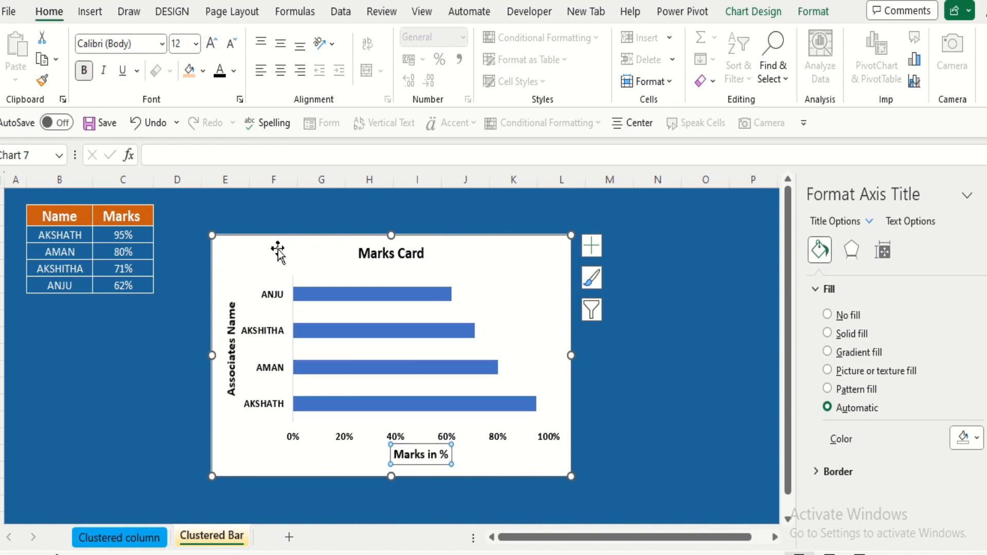
Add data labels to the Marks series bars in the bar chart
{"action": "left_click", "coordinate": [413, 296]}
{"action": "right_click", "coordinate": [414, 294]}
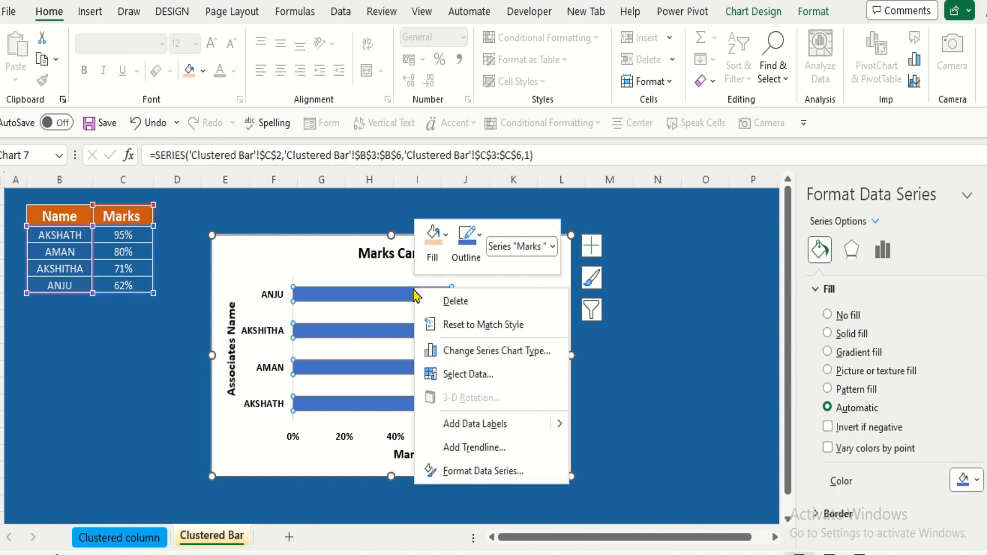
{"action": "left_click", "coordinate": [484, 422]}
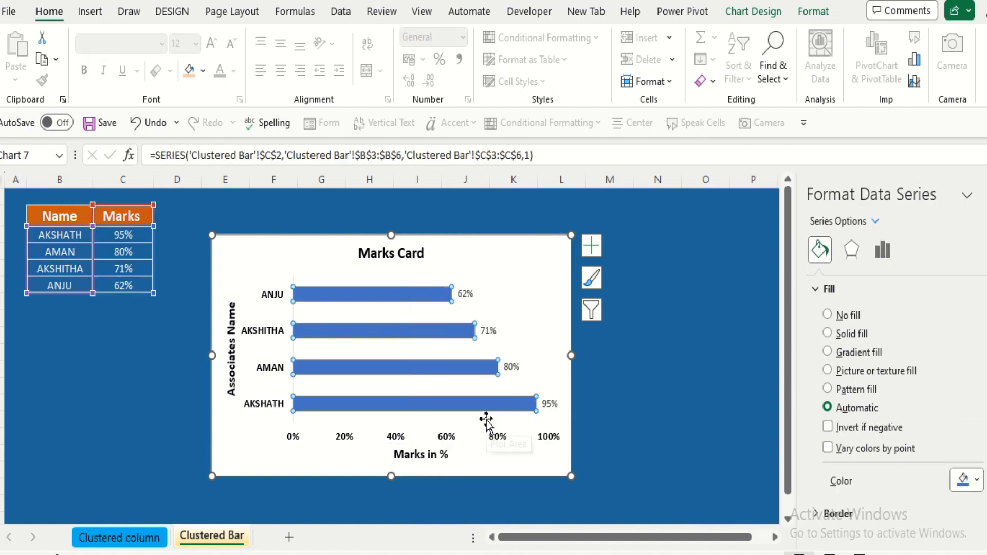
Format the bar chart's data labels as black, bold, 10-point text
{"action": "left_click", "coordinate": [465, 294]}
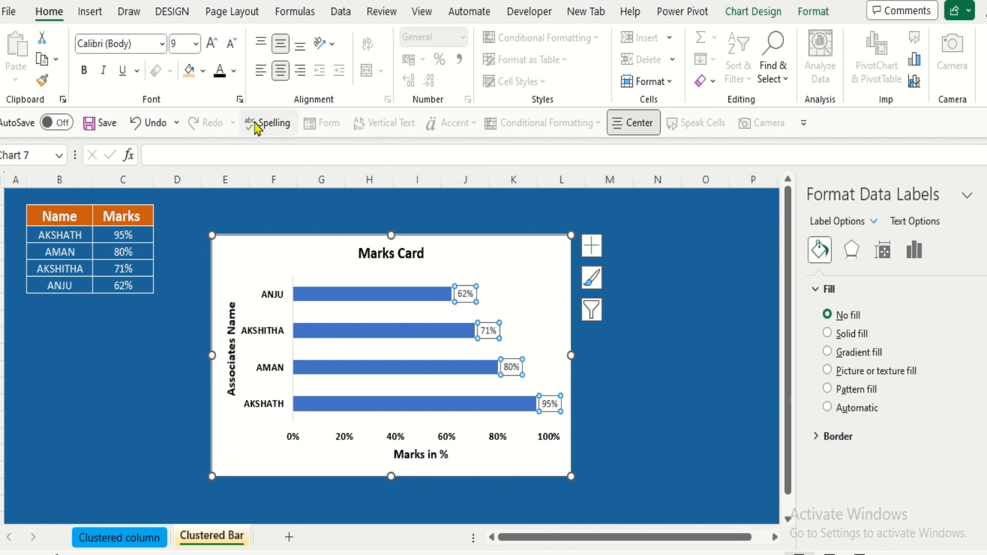
{"action": "left_click", "coordinate": [213, 45]}
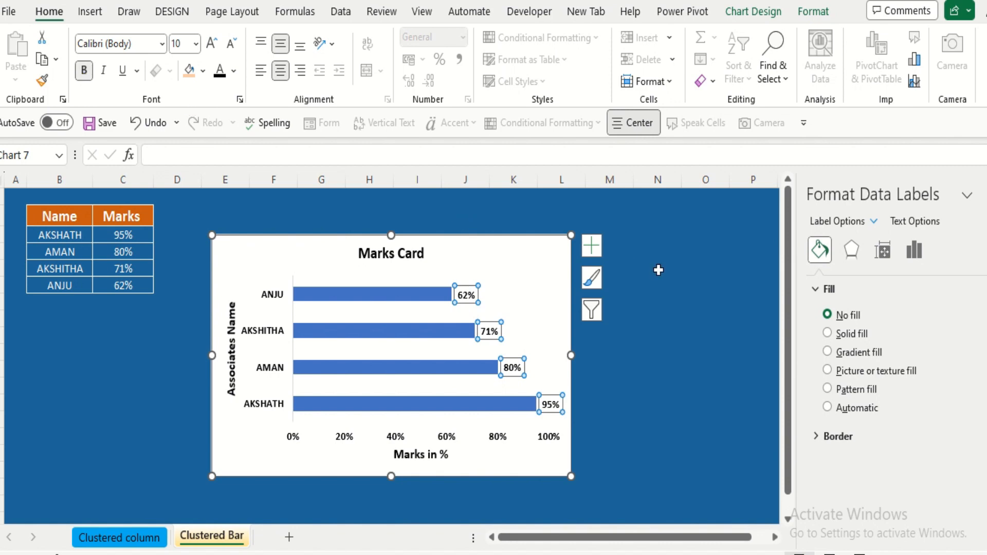
{"action": "left_click", "coordinate": [674, 280]}
Fill the bar chart's whole chart area with a solid light gold theme color
{"action": "left_click", "coordinate": [539, 273]}
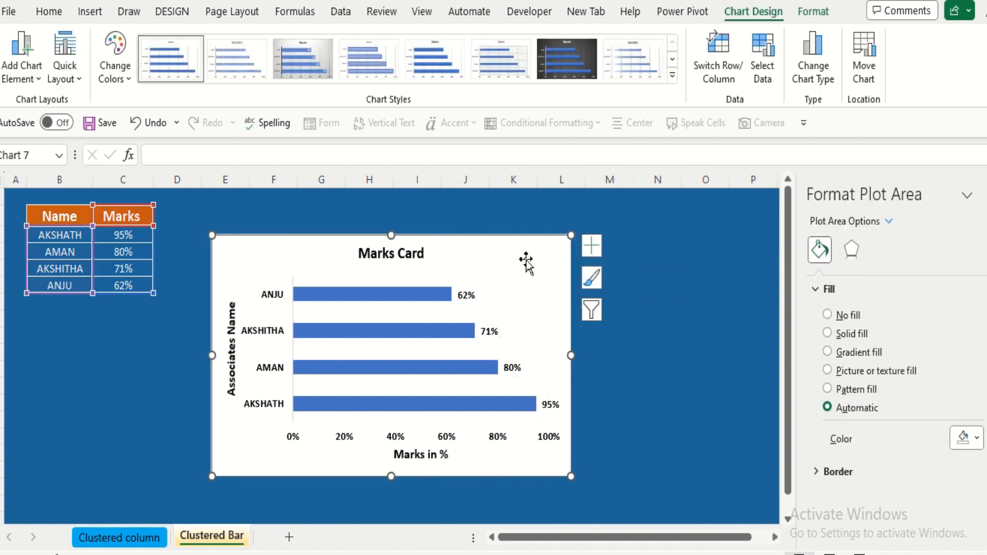
{"action": "left_click", "coordinate": [526, 262]}
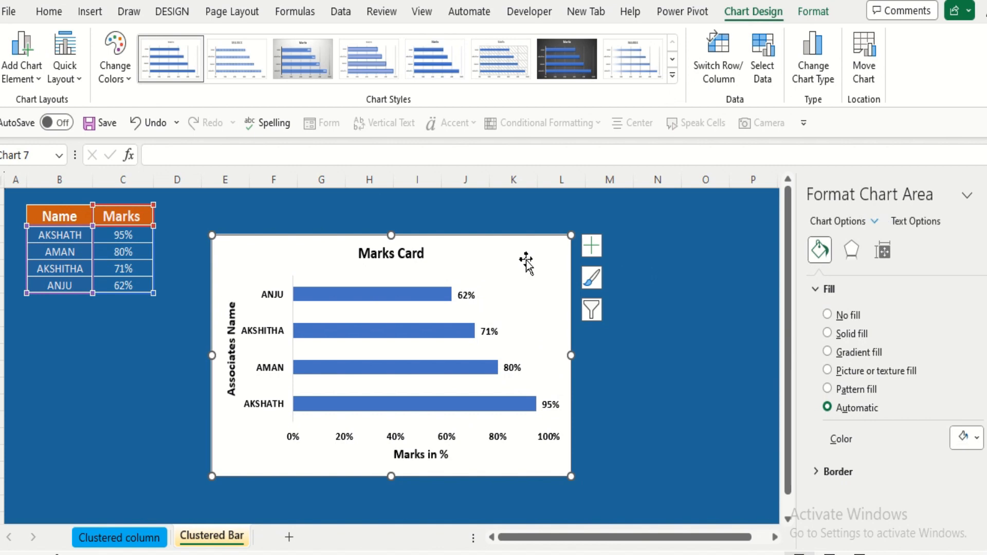
{"action": "left_click", "coordinate": [977, 439]}
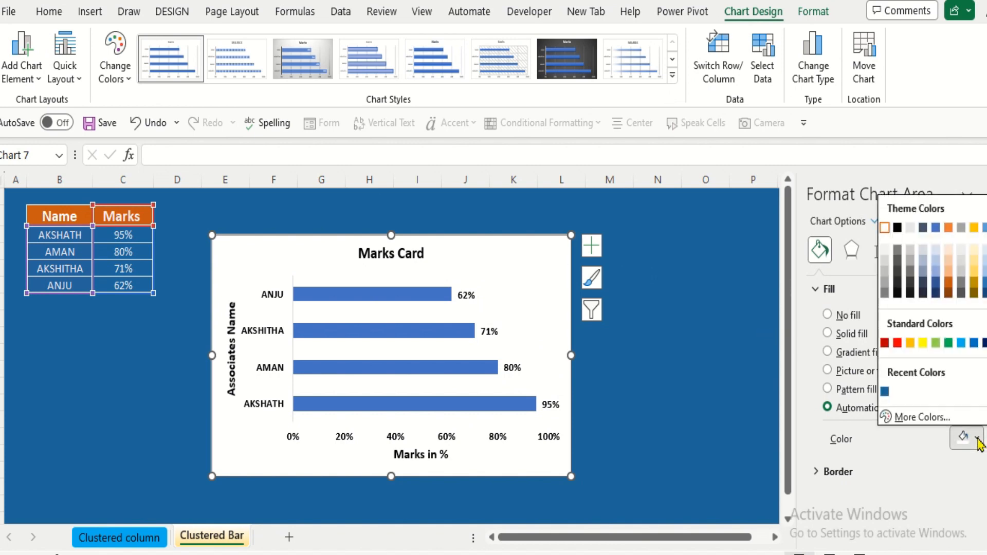
{"action": "left_click", "coordinate": [975, 263]}
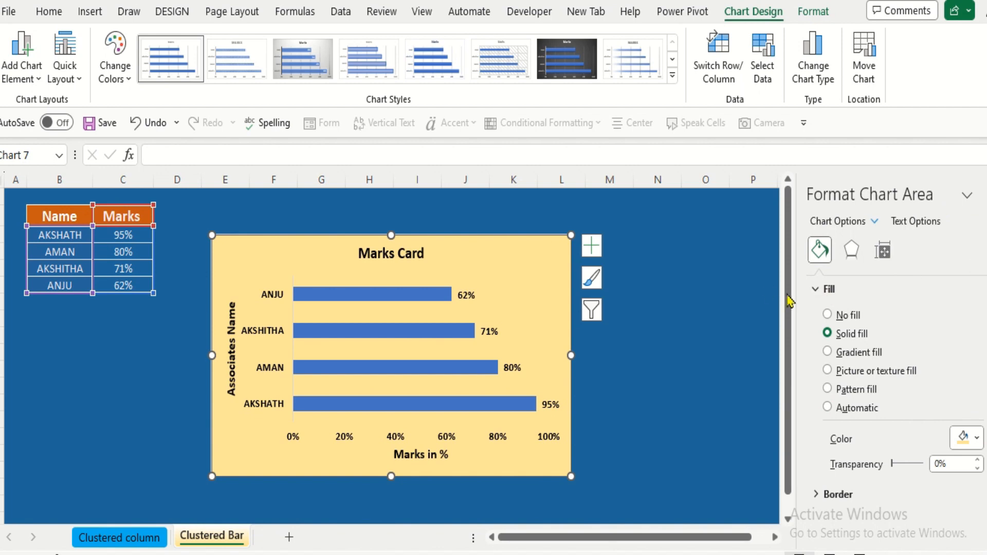
{"action": "left_click", "coordinate": [759, 291]}
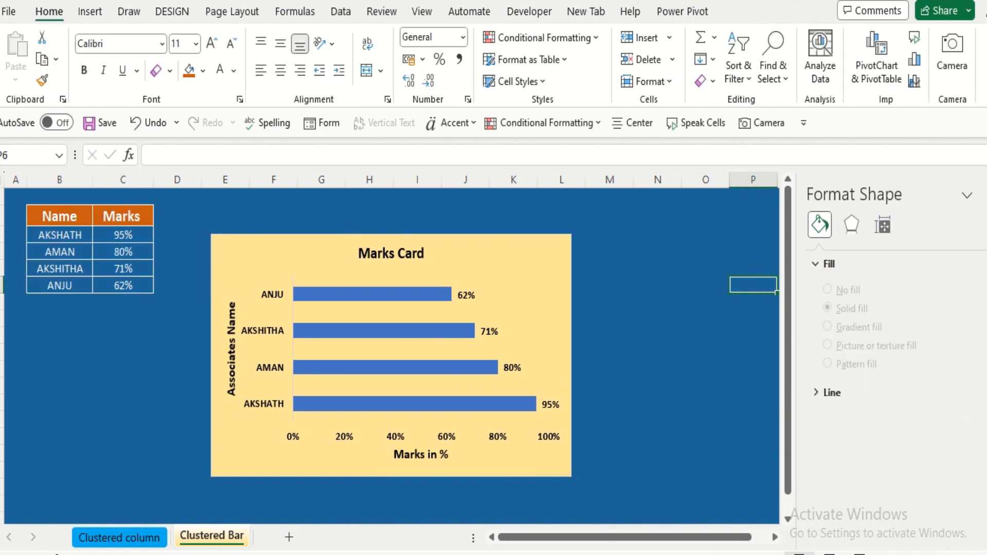